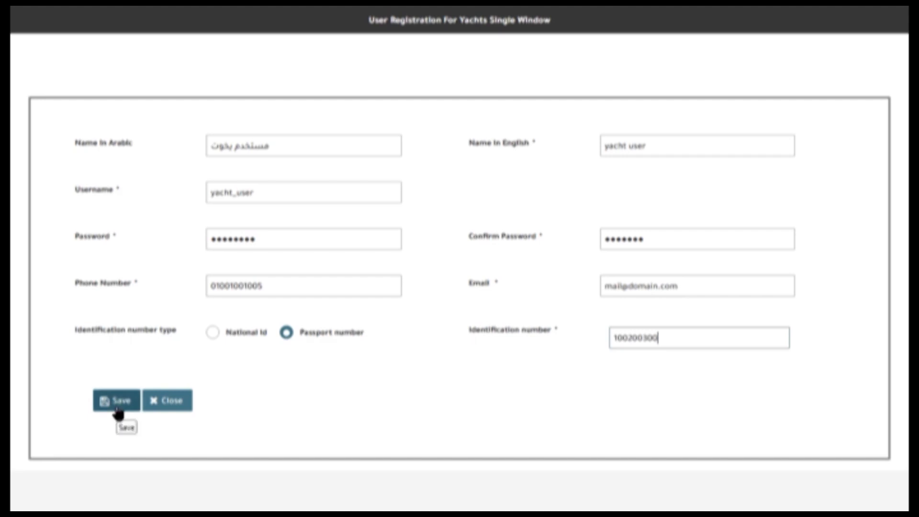
# - Save the new user registration for the Yachts Single Window
pyautogui.click(118, 411)
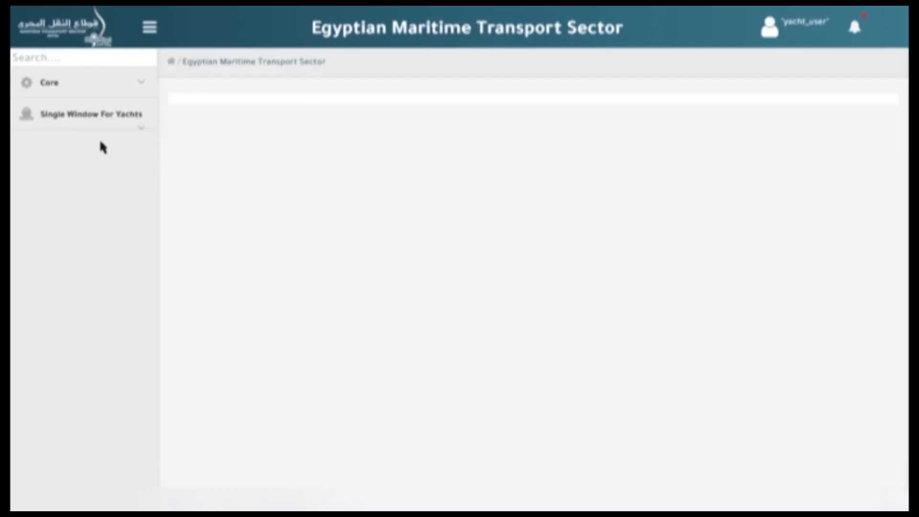
# - Open the yacht visits list and start adding a new yacht visit request
pyautogui.click(64, 119)
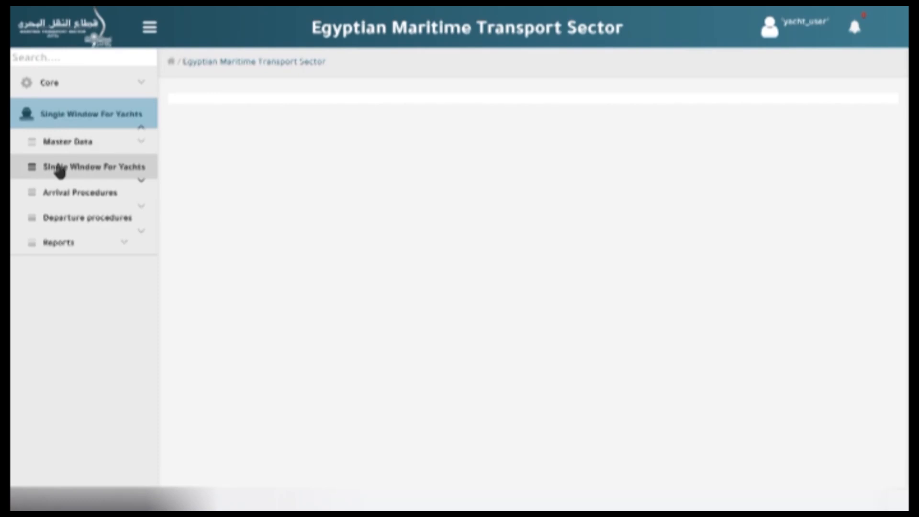
pyautogui.click(57, 168)
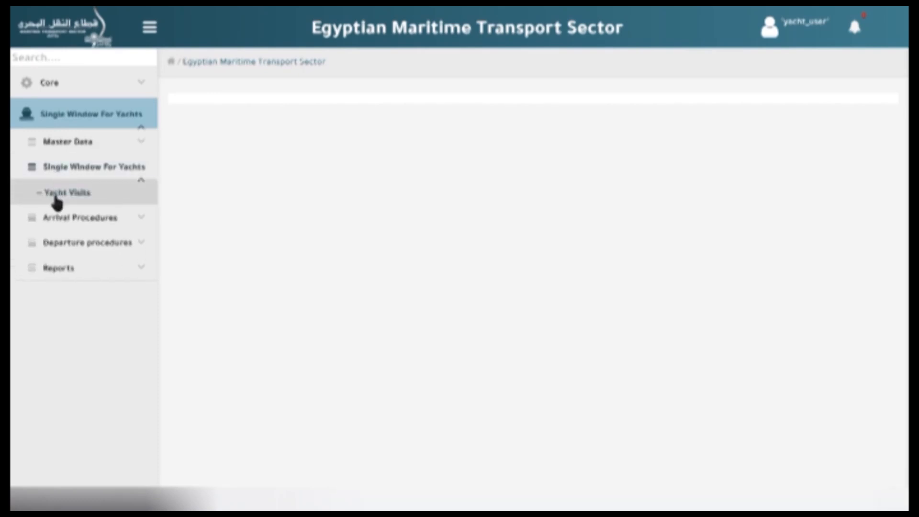
pyautogui.click(57, 193)
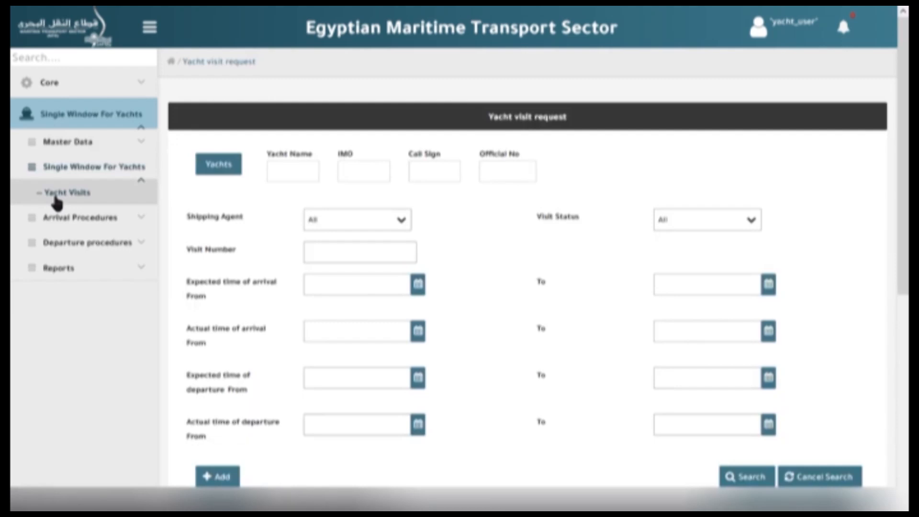
pyautogui.scroll(-7, 495, 250)
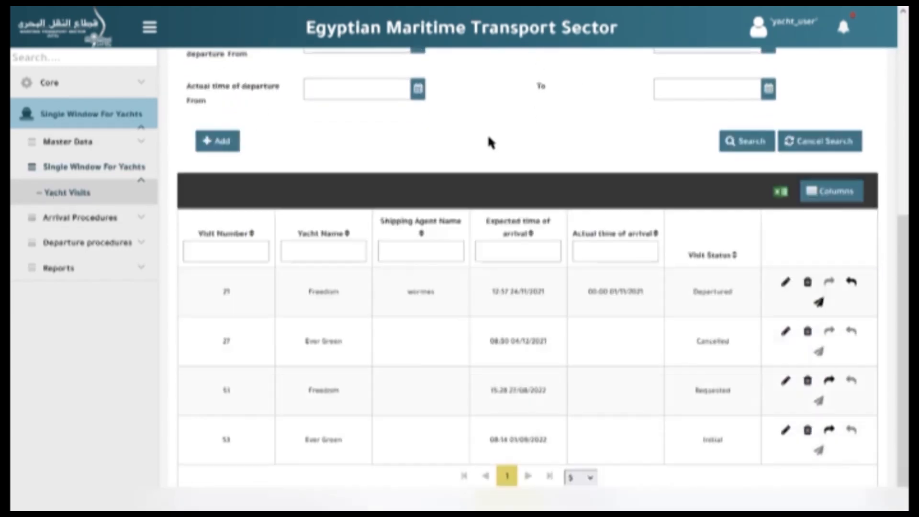
pyautogui.scroll(-1, 519, 137)
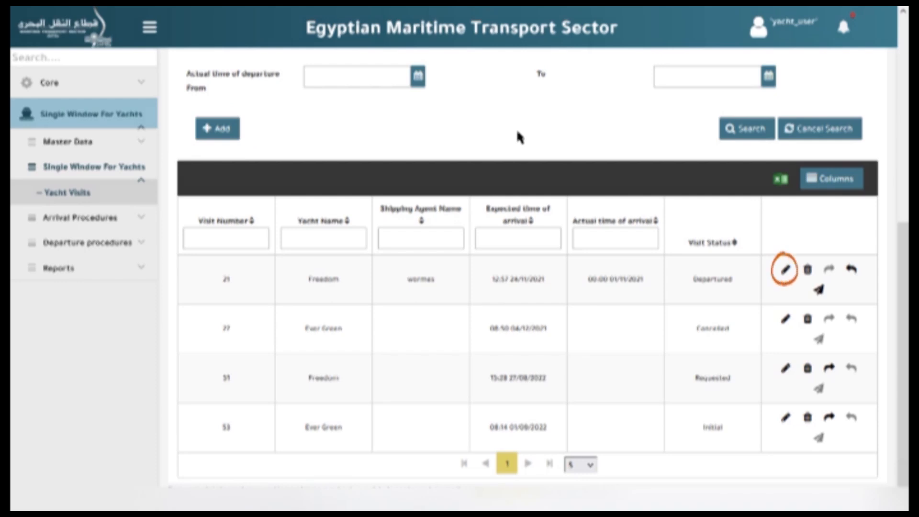
pyautogui.click(220, 129)
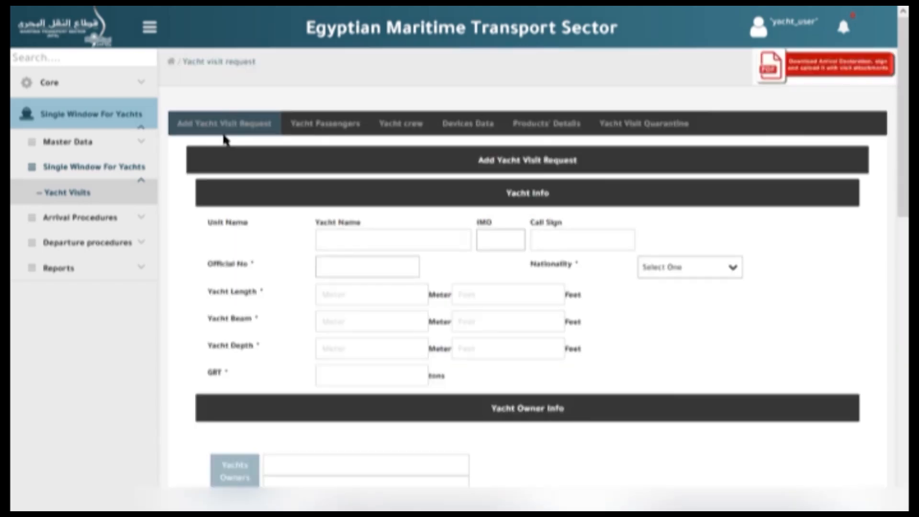
# - Try to identify the yacht by the IMO number 12345678
pyautogui.click(490, 246)
pyautogui.write('1234567')
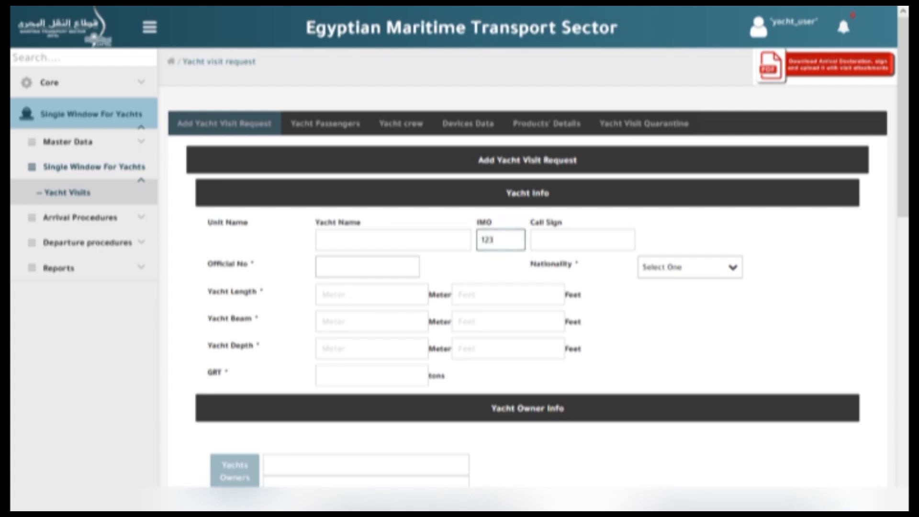
pyautogui.write('8')
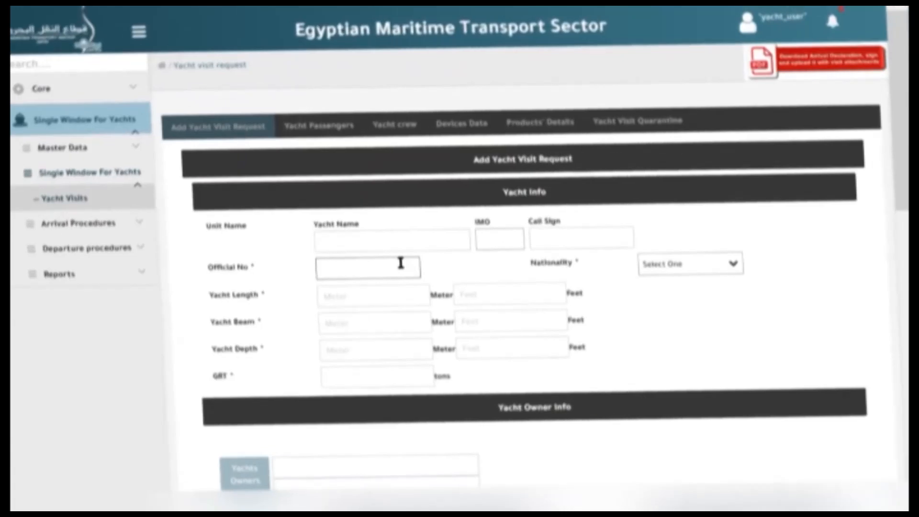
# - Identify the yacht by official number 123 and nationality Hungary
pyautogui.click(401, 264)
pyautogui.write('123')
pyautogui.click(502, 268)
pyautogui.click(695, 268)
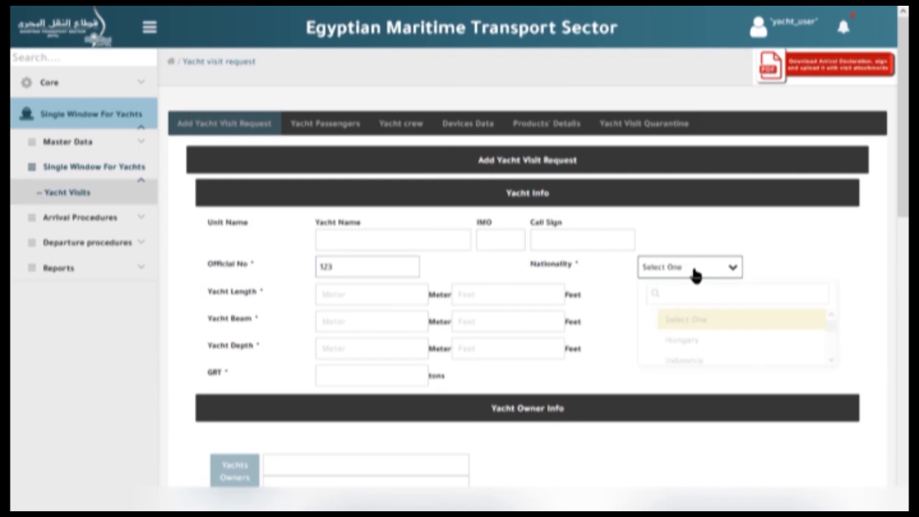
pyautogui.click(683, 340)
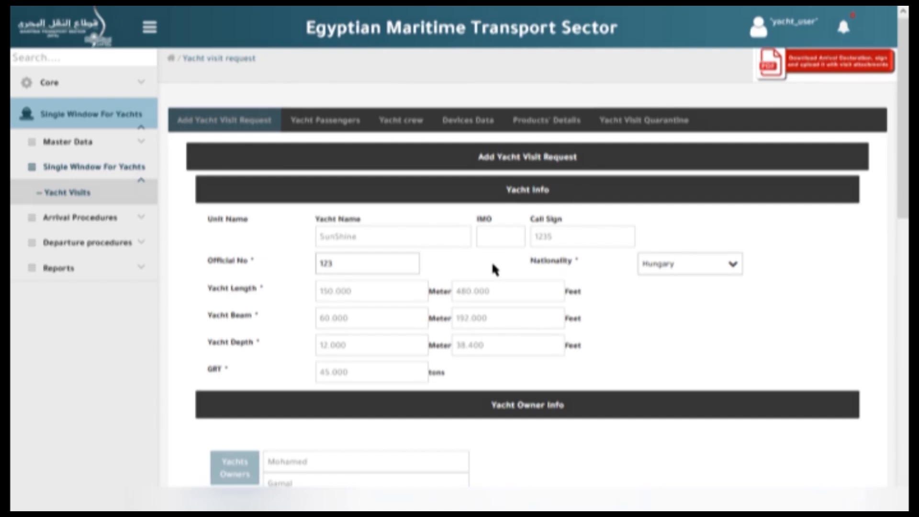
# - Choose sailing Area 1 and set the expected arrival to 30/09/2022 00:00 and the expected departure to 01/10/2022 00:00
pyautogui.scroll(-5, 493, 264)
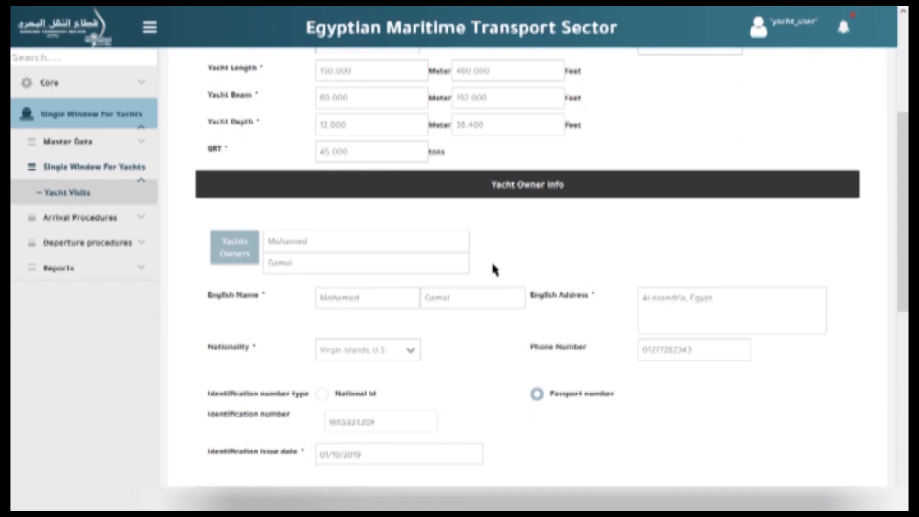
pyautogui.scroll(-10, 495, 270)
pyautogui.click(375, 166)
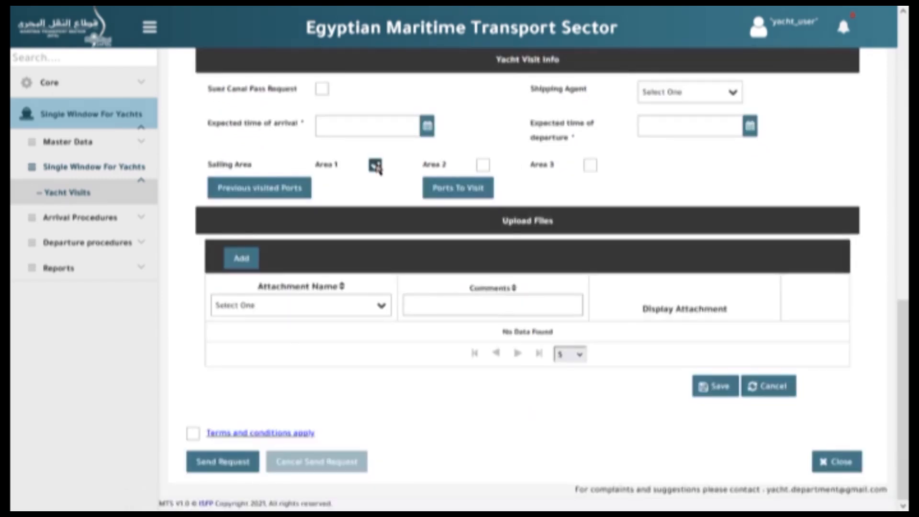
pyautogui.click(427, 126)
pyautogui.click(444, 295)
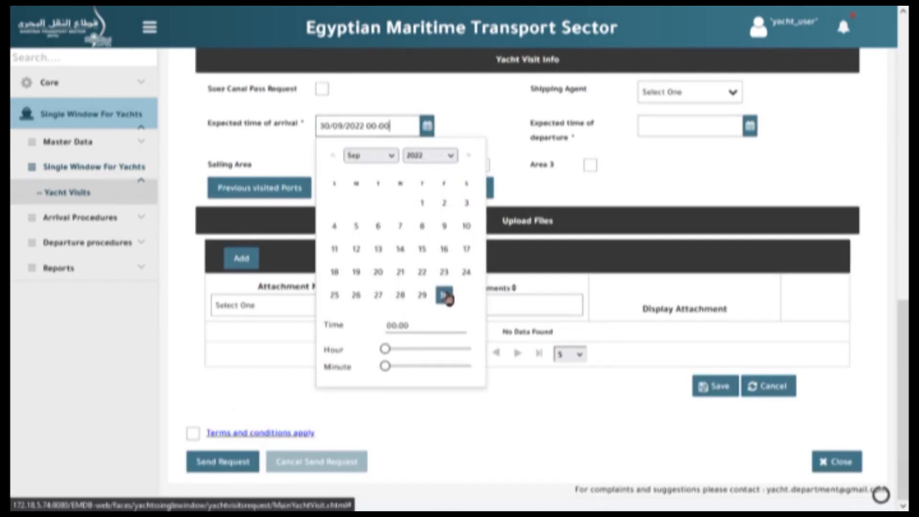
pyautogui.click(750, 126)
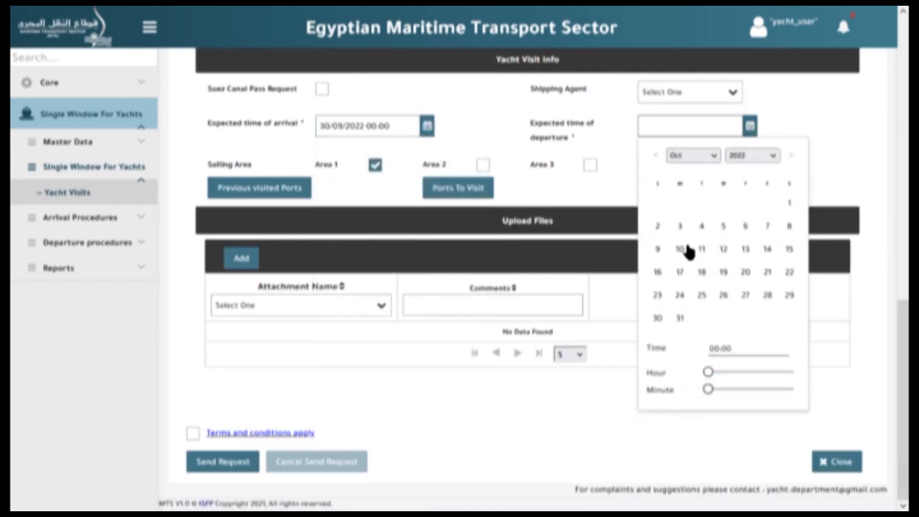
pyautogui.click(789, 202)
pyautogui.click(521, 181)
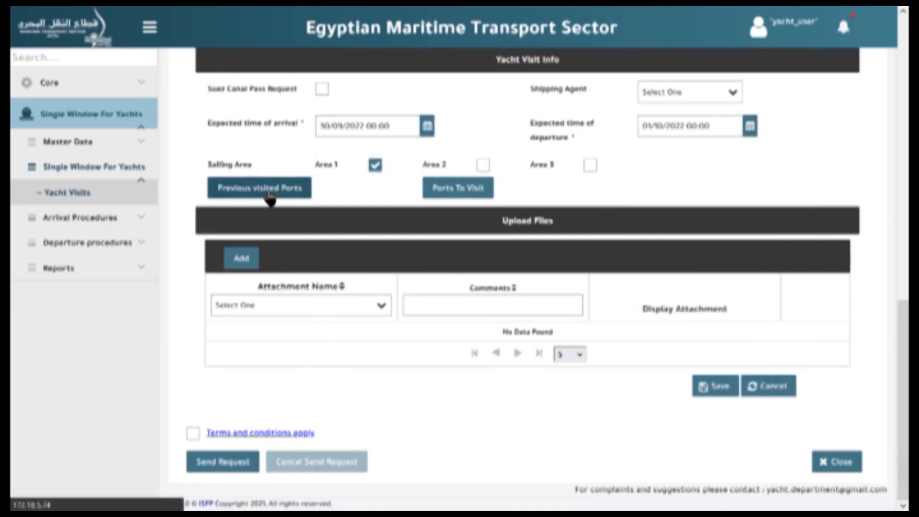
# - Add Integration Port 0JM in India to the previously visited ports and save the selection
pyautogui.click(269, 192)
pyautogui.click(585, 237)
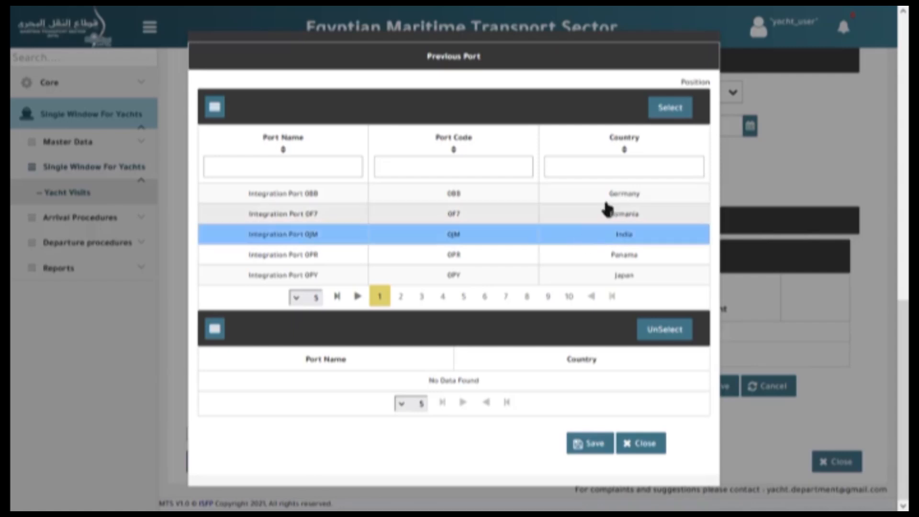
pyautogui.click(668, 111)
pyautogui.click(581, 446)
pyautogui.click(640, 444)
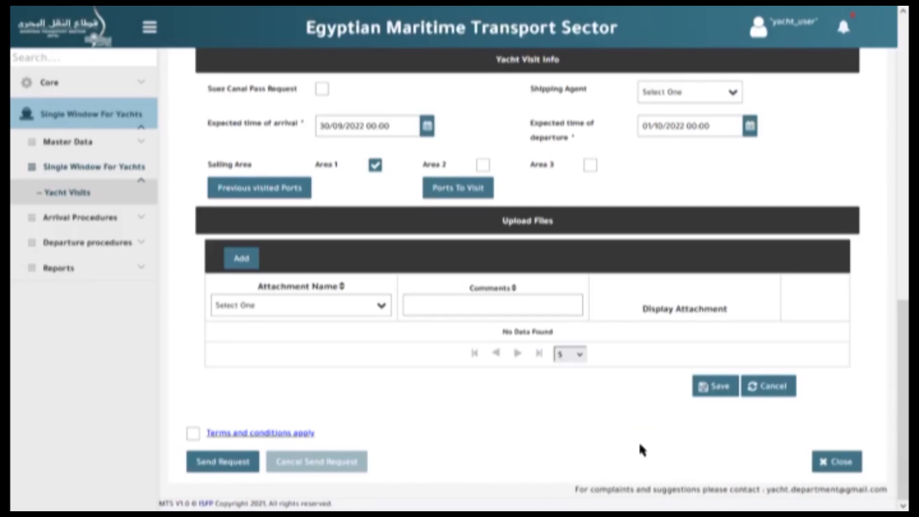
# - Add Alexandria and Dumyat to the ports to visit and save the selection
pyautogui.click(462, 192)
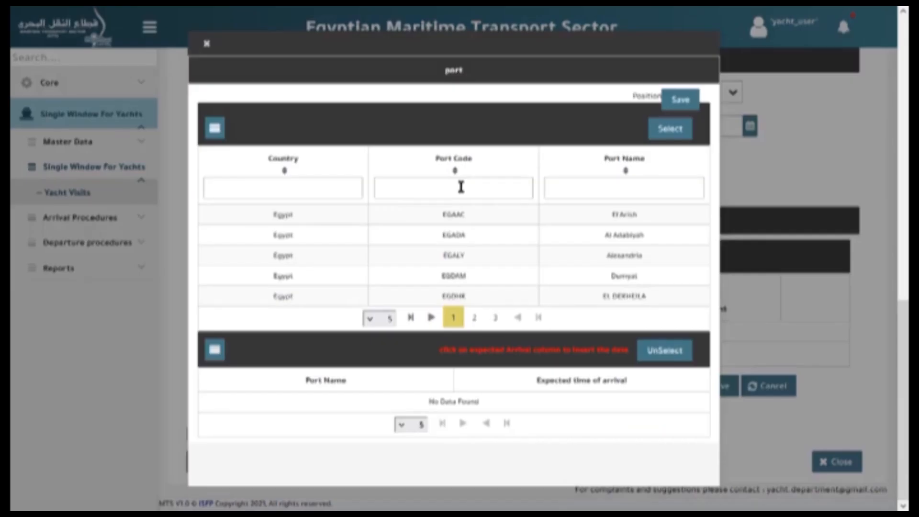
pyautogui.click(581, 256)
pyautogui.click(661, 132)
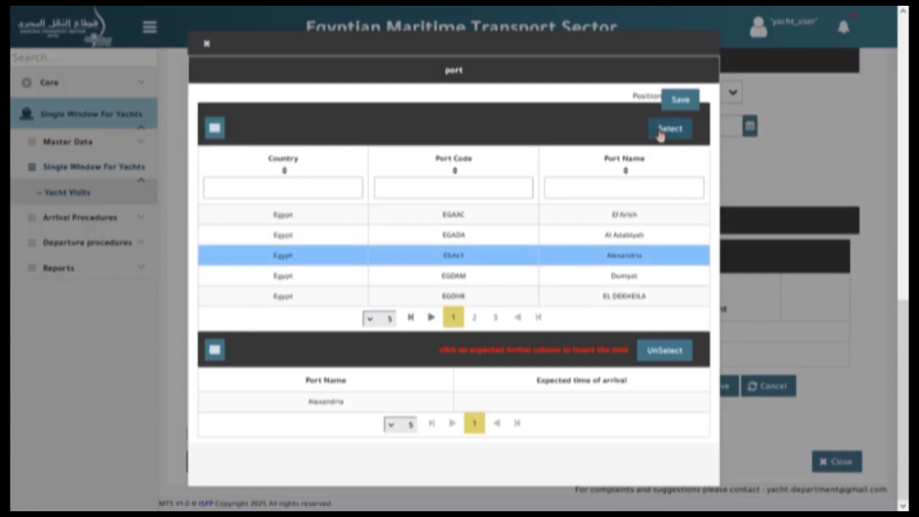
pyautogui.click(592, 280)
pyautogui.click(656, 134)
pyautogui.click(679, 99)
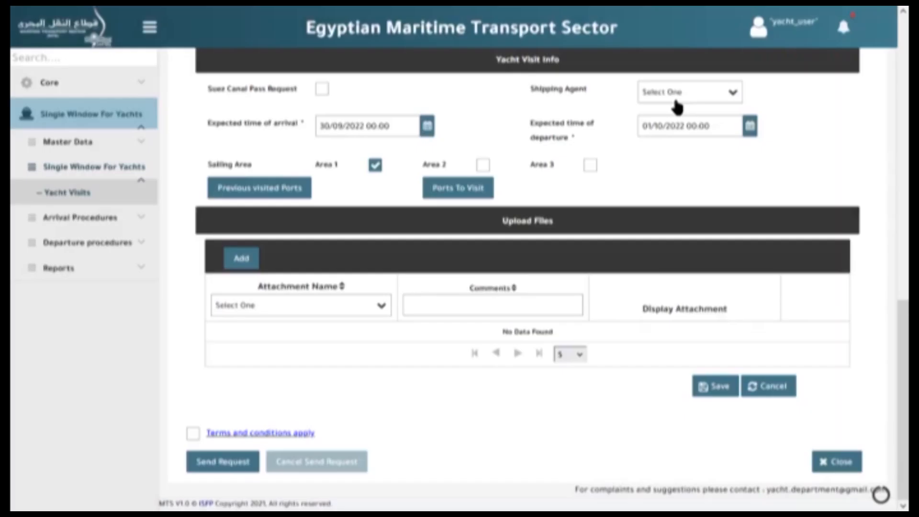
# - Add an Arrival declaration attachment to the visit request by uploading its document file and saving it
pyautogui.click(243, 261)
pyautogui.click(333, 120)
pyautogui.click(333, 186)
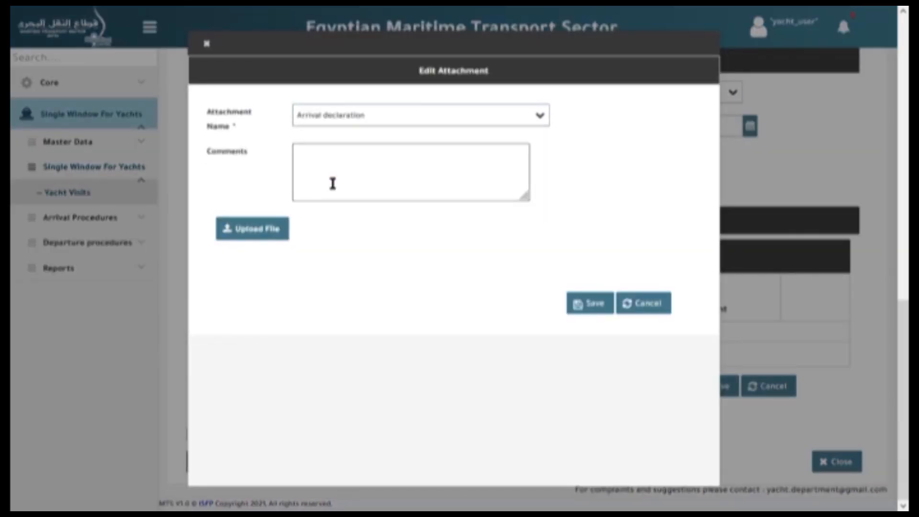
pyautogui.click(242, 228)
pyautogui.click(175, 134)
pyautogui.doubleClick(178, 135)
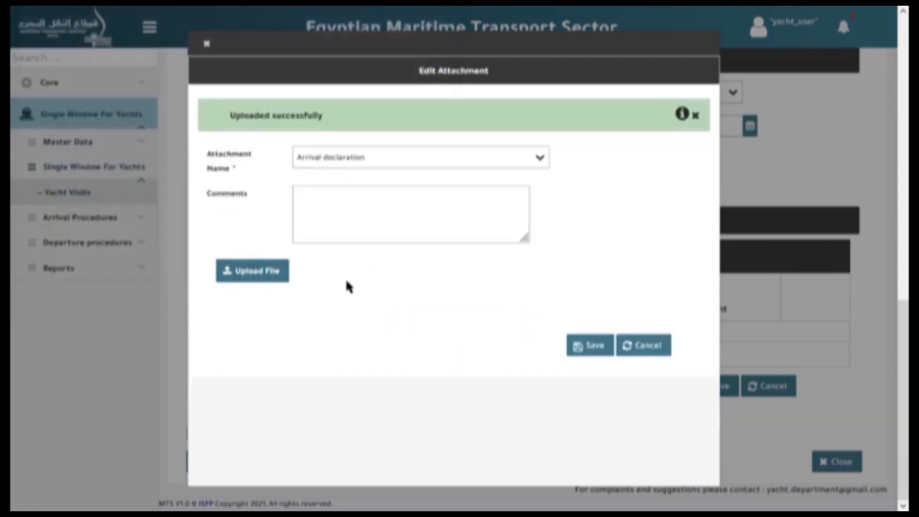
pyautogui.click(589, 347)
# - Add a Ship registration certificate attachment with the file مستند رسمي.jpg and close the attachment dialog
pyautogui.click(331, 166)
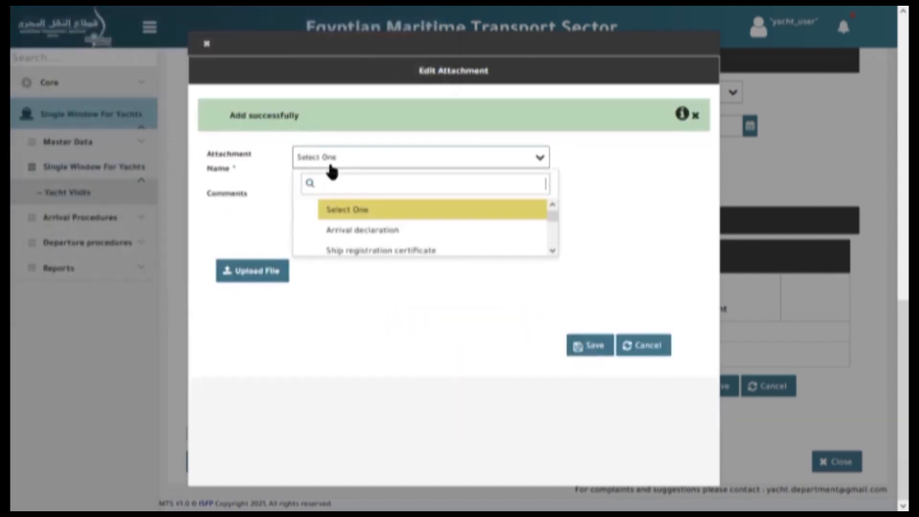
pyautogui.click(346, 253)
pyautogui.click(268, 266)
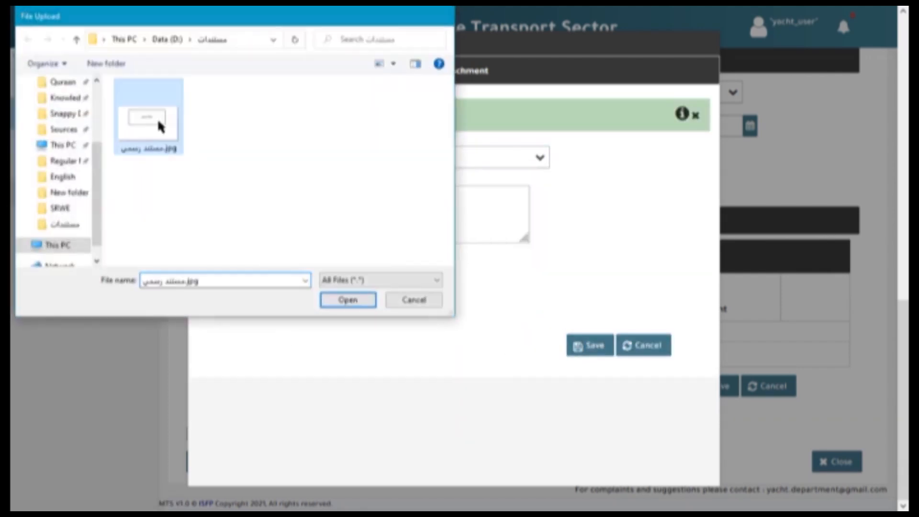
pyautogui.doubleClick(154, 121)
pyautogui.click(578, 349)
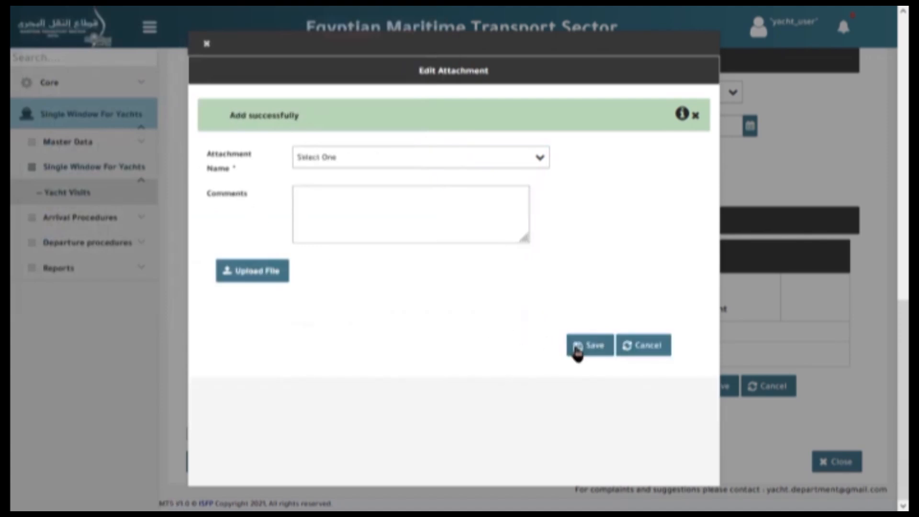
pyautogui.click(207, 44)
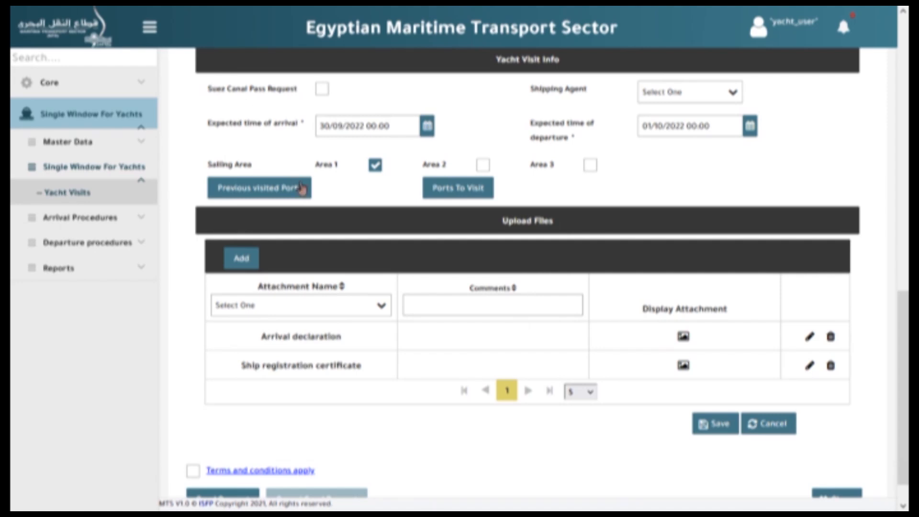
# - Accept the terms and conditions and save the yacht visit request
pyautogui.click(193, 472)
pyautogui.click(714, 436)
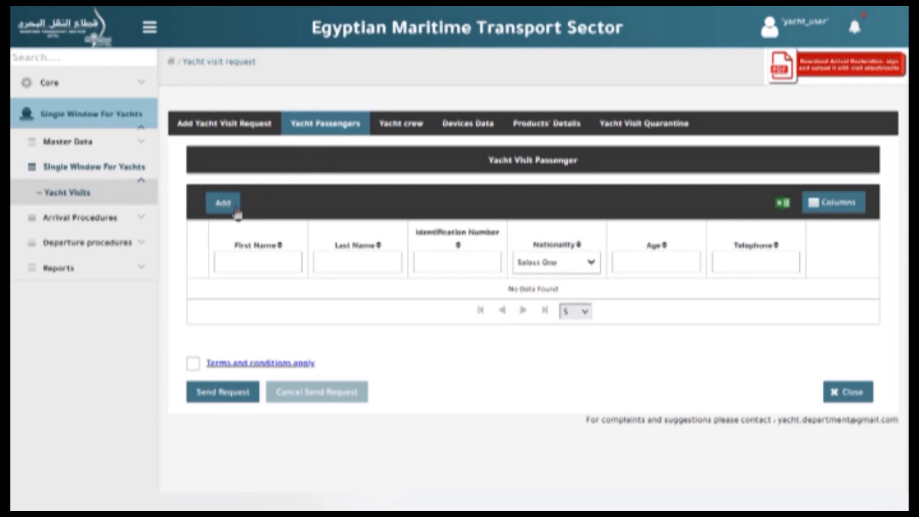
# - Start a new passenger entry and record United Arab Emirates as the passenger's previously visited country
pyautogui.click(229, 209)
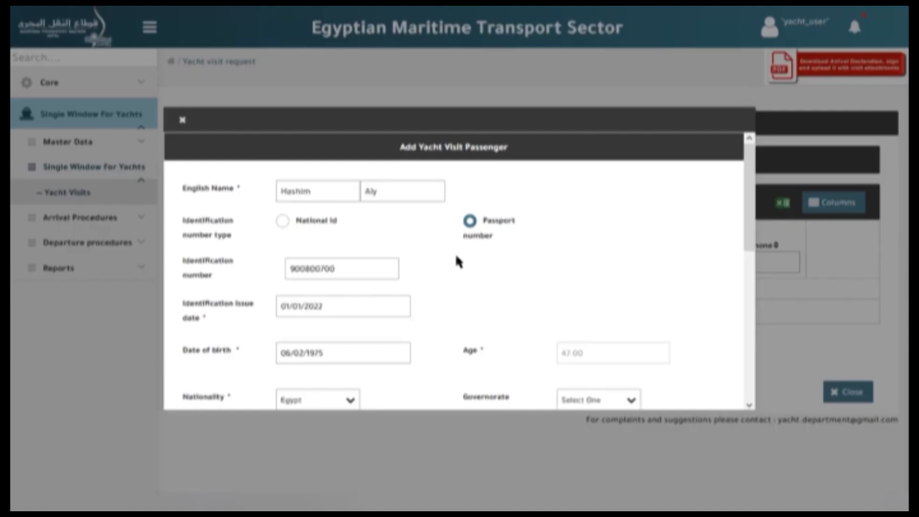
pyautogui.scroll(-7, 459, 262)
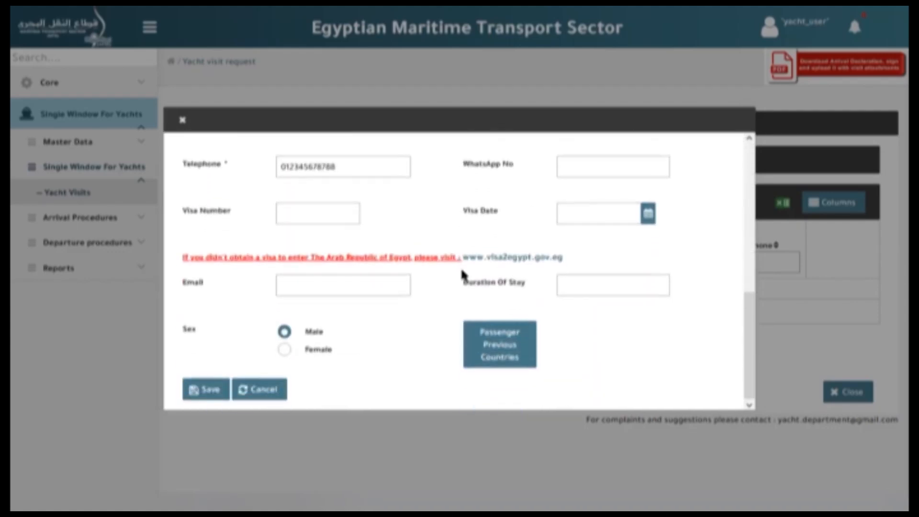
pyautogui.click(498, 357)
pyautogui.click(616, 259)
pyautogui.click(680, 113)
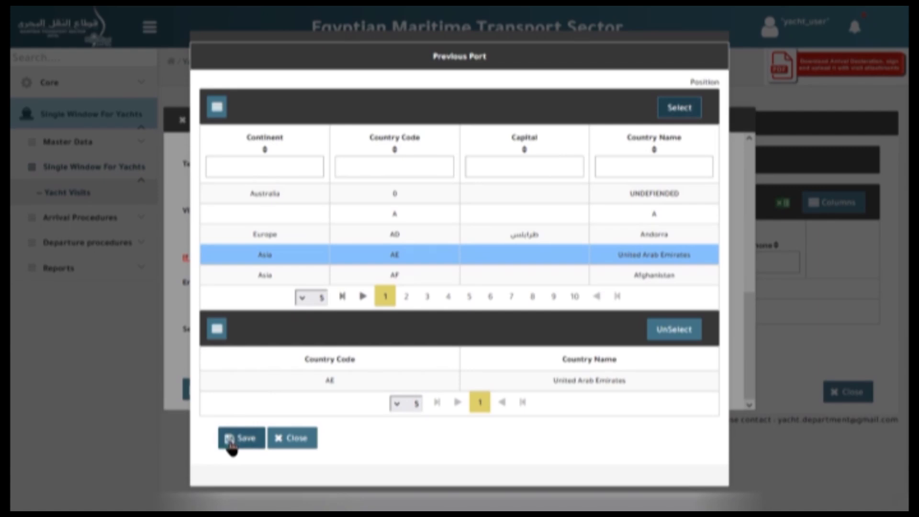
pyautogui.click(294, 444)
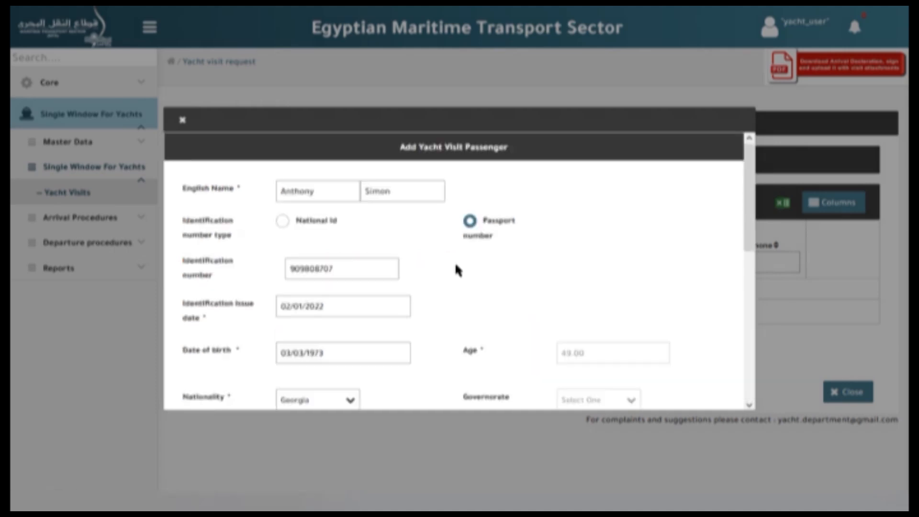
# - Record United Arab Emirates as the Georgian passenger's previously visited country, then save the passenger and close the entry form
pyautogui.scroll(-10, 455, 262)
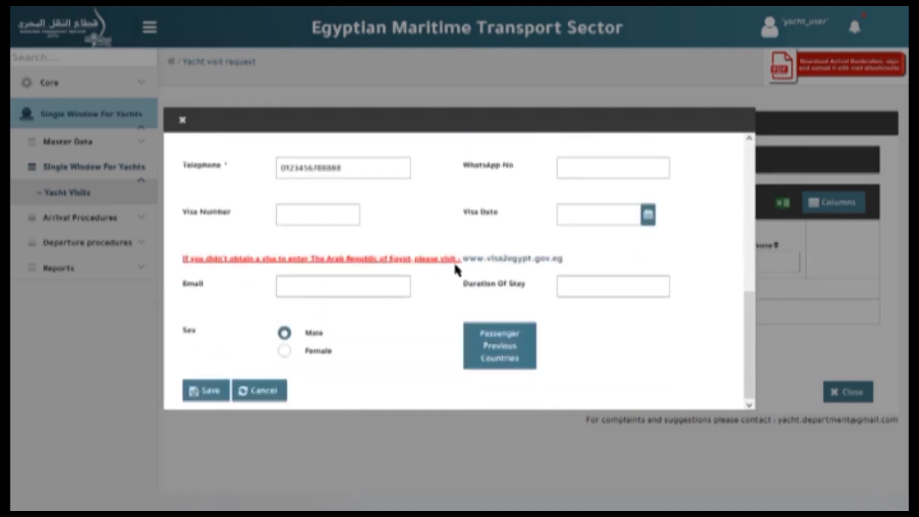
pyautogui.click(488, 354)
pyautogui.click(612, 256)
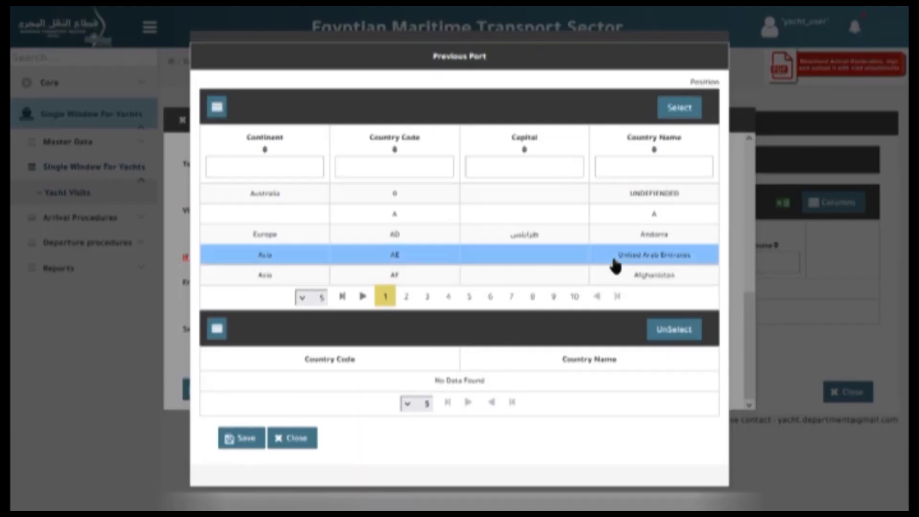
pyautogui.click(680, 114)
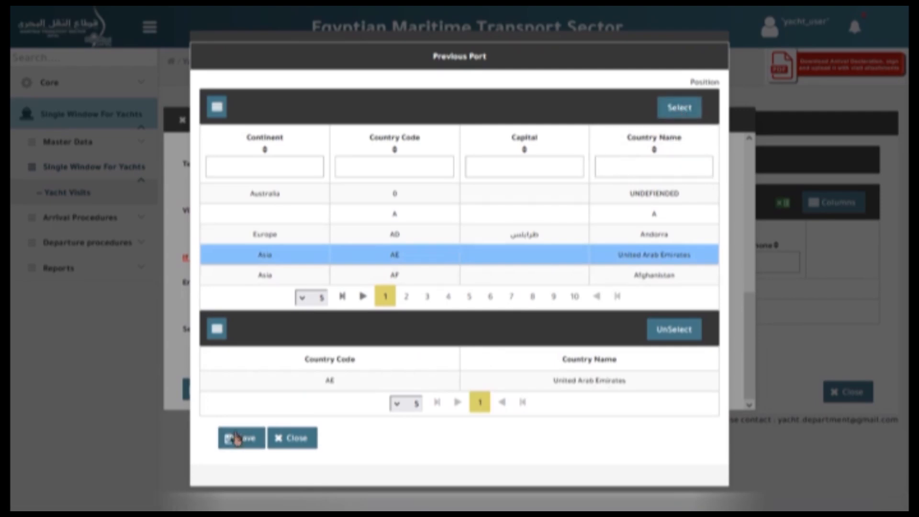
pyautogui.click(296, 443)
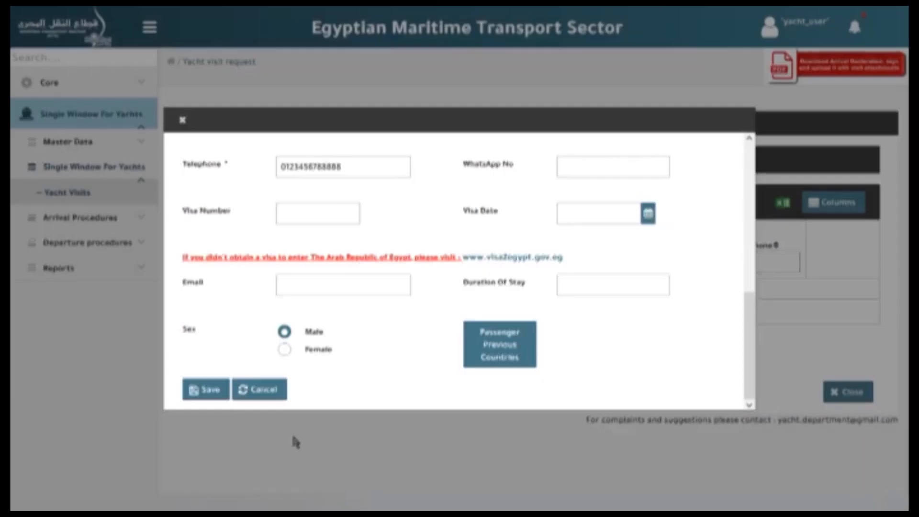
pyautogui.click(213, 400)
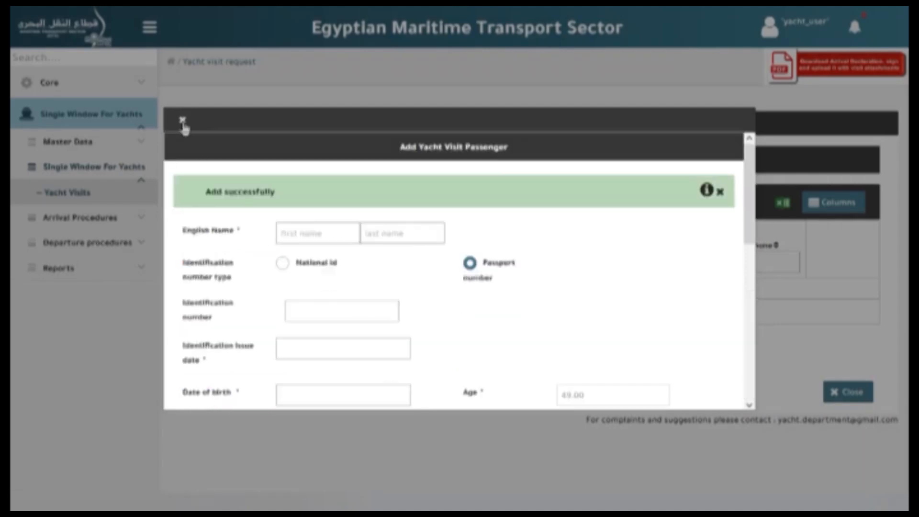
pyautogui.click(182, 120)
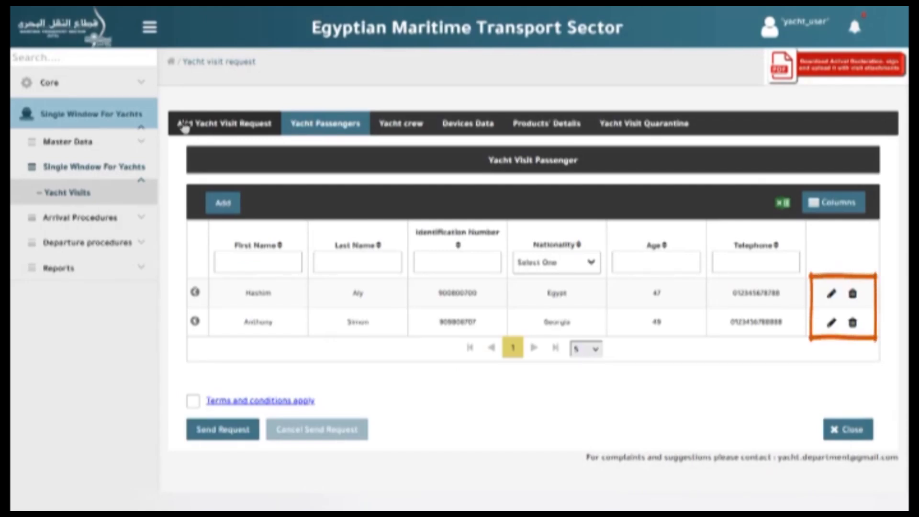
# - Add an Identification Number/Passport Number attachment to the Egyptian passenger by uploading its file, saving it and closing the attachment dialog
pyautogui.click(531, 299)
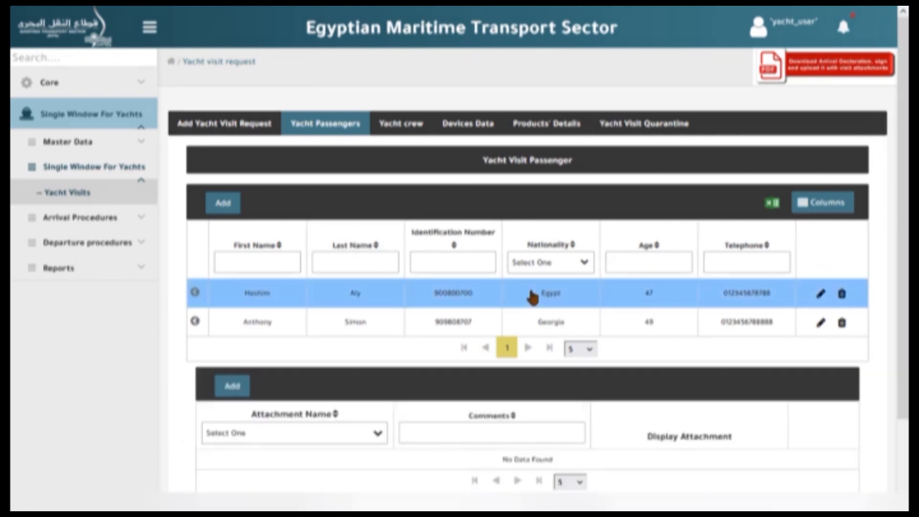
pyautogui.click(233, 386)
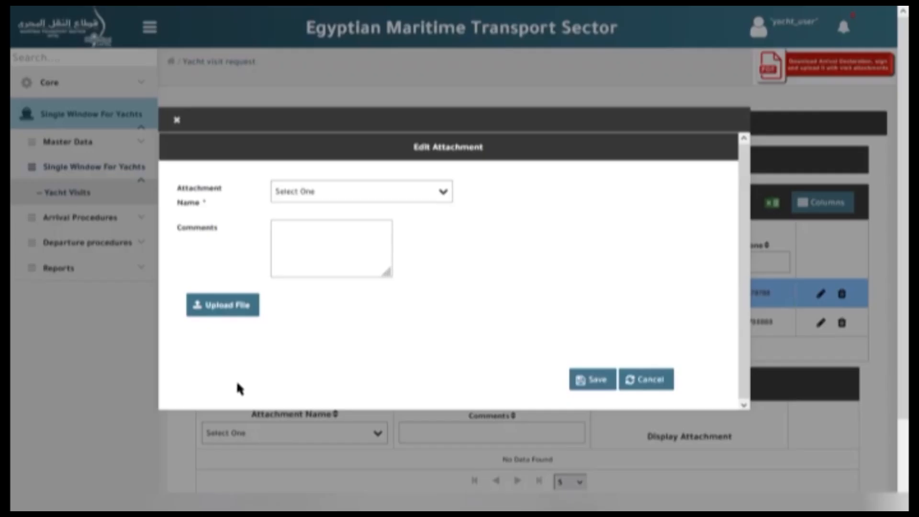
pyautogui.click(358, 192)
pyautogui.scroll(-4, 369, 259)
pyautogui.click(378, 263)
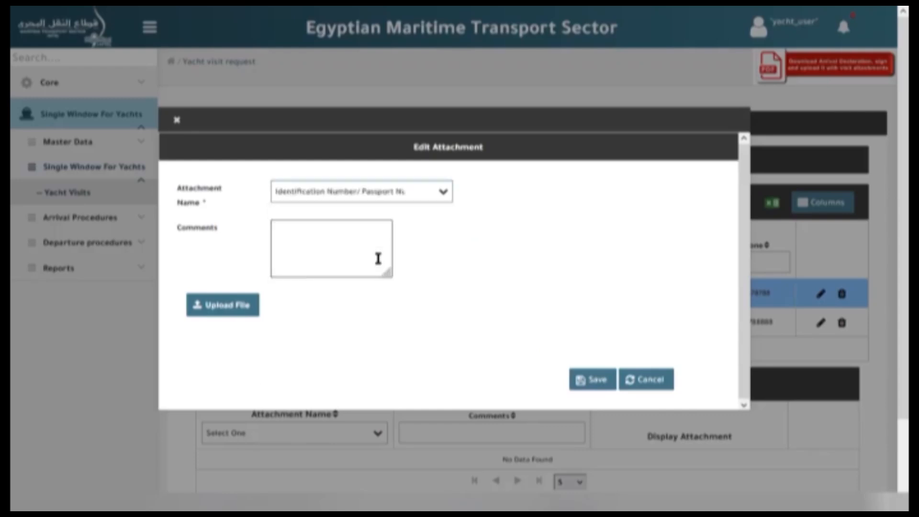
pyautogui.click(222, 312)
pyautogui.click(148, 125)
pyautogui.click(343, 301)
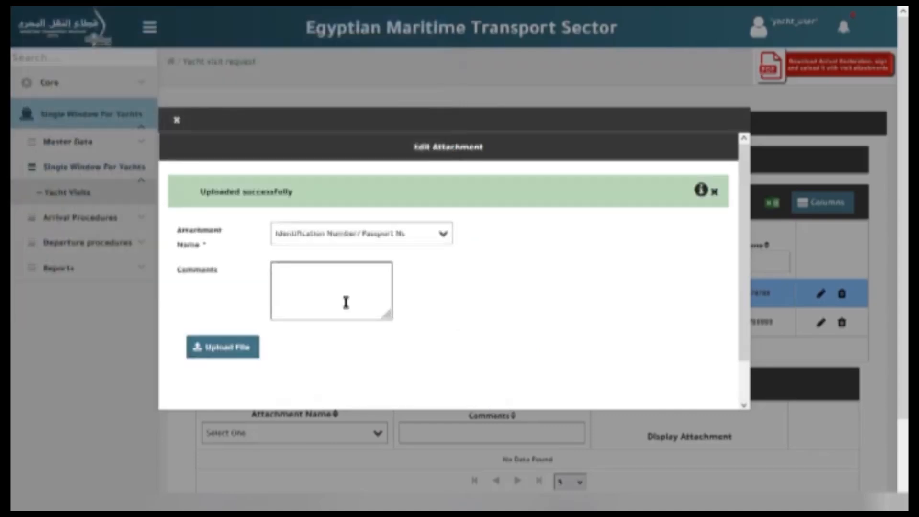
pyautogui.scroll(-1, 459, 316)
pyautogui.click(581, 380)
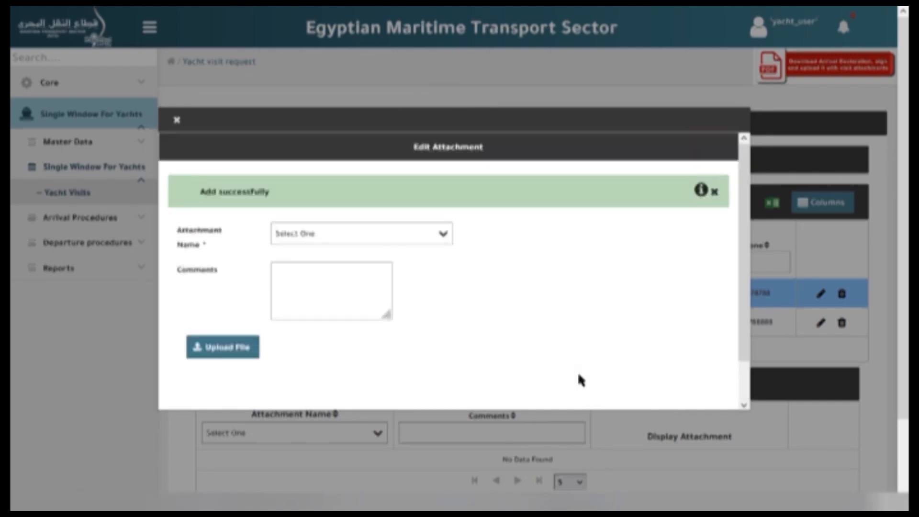
pyautogui.click(177, 120)
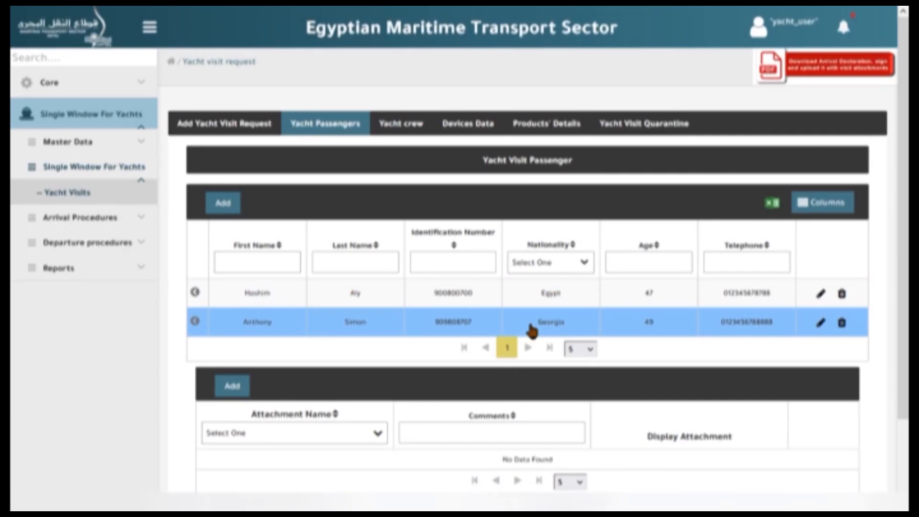
# - Add an Identification Number/Passport Number attachment with an uploaded file to the Georgian passenger, save it and close the dialog
pyautogui.click(232, 386)
pyautogui.click(335, 191)
pyautogui.scroll(-5, 330, 264)
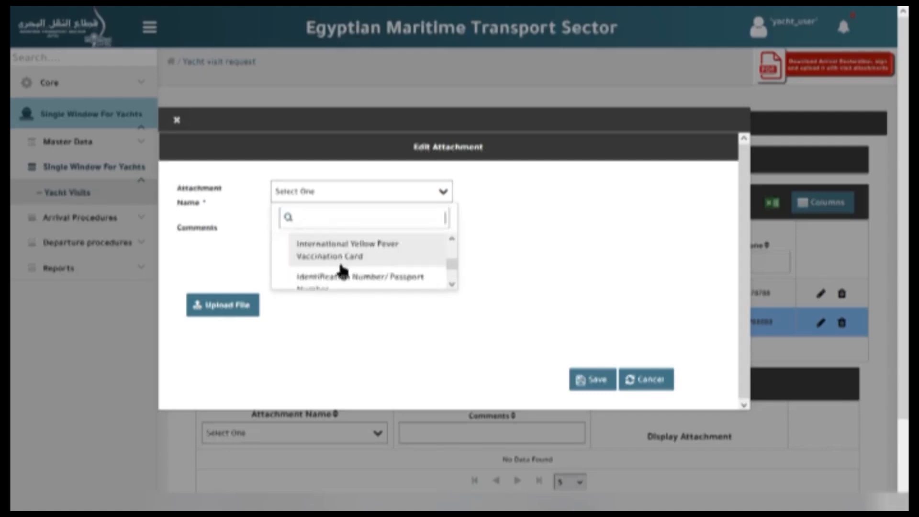
pyautogui.click(340, 272)
pyautogui.click(230, 305)
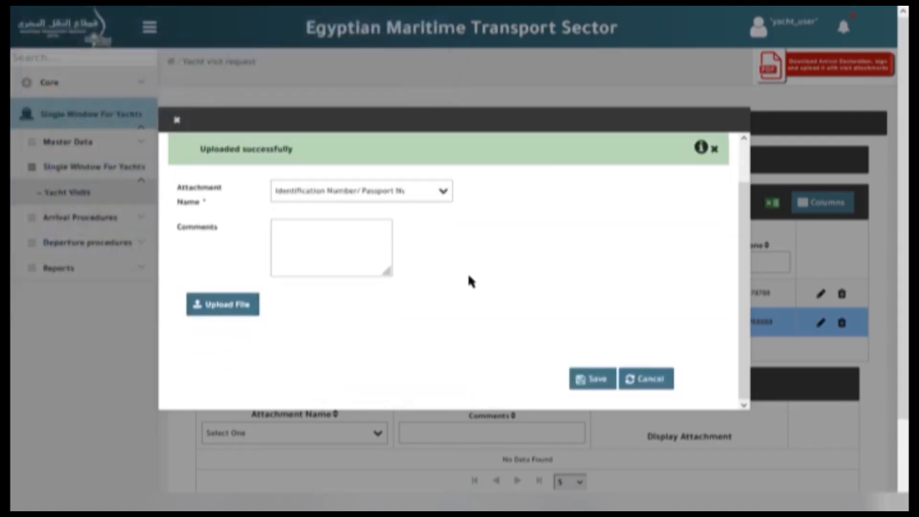
pyautogui.click(589, 380)
pyautogui.click(177, 120)
# - Start a new yacht crew entry and fill it from the existing passengers by choosing the Egyptian passenger
pyautogui.click(401, 125)
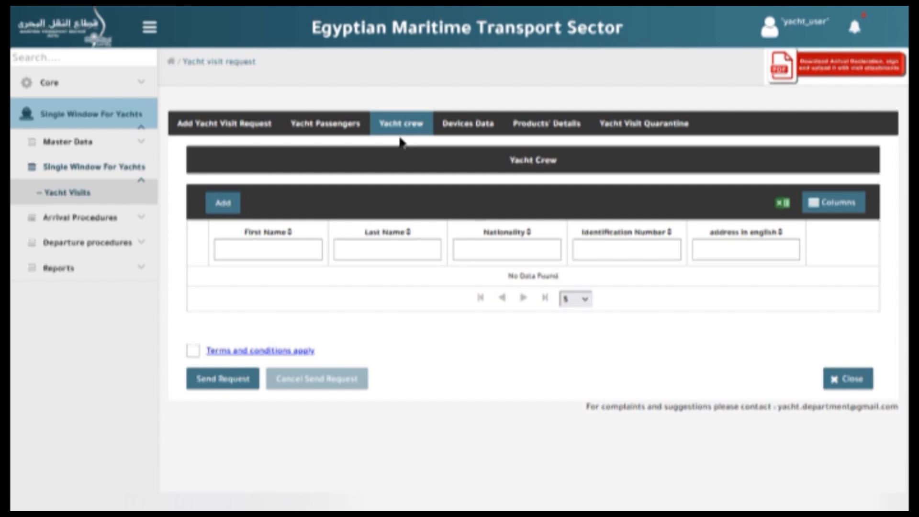
pyautogui.click(224, 202)
pyautogui.click(189, 155)
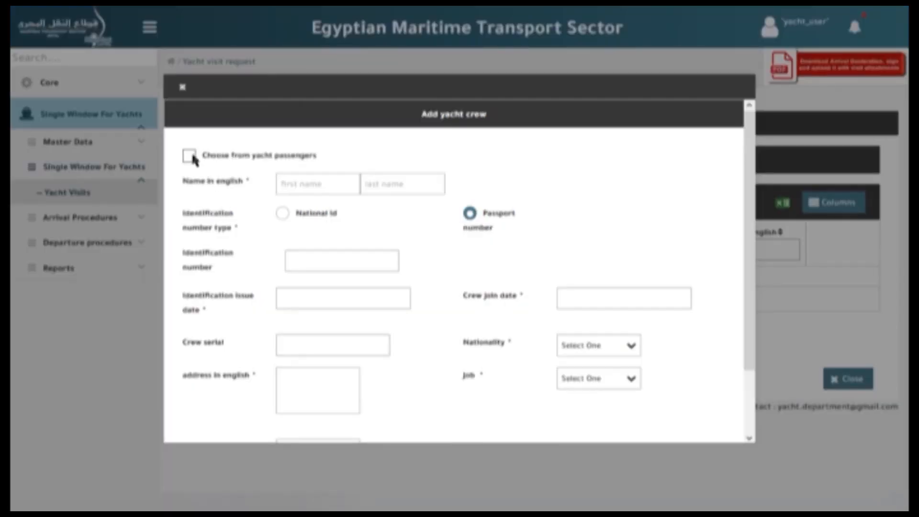
pyautogui.click(438, 167)
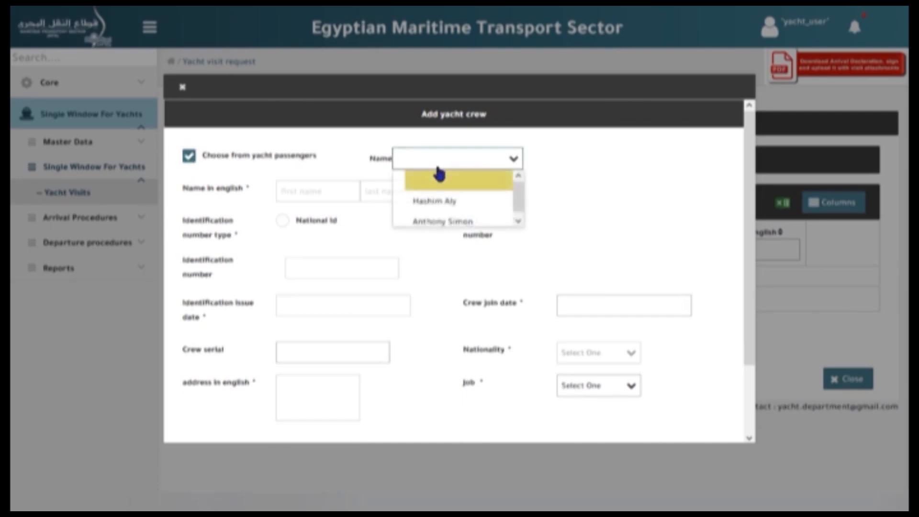
pyautogui.click(437, 201)
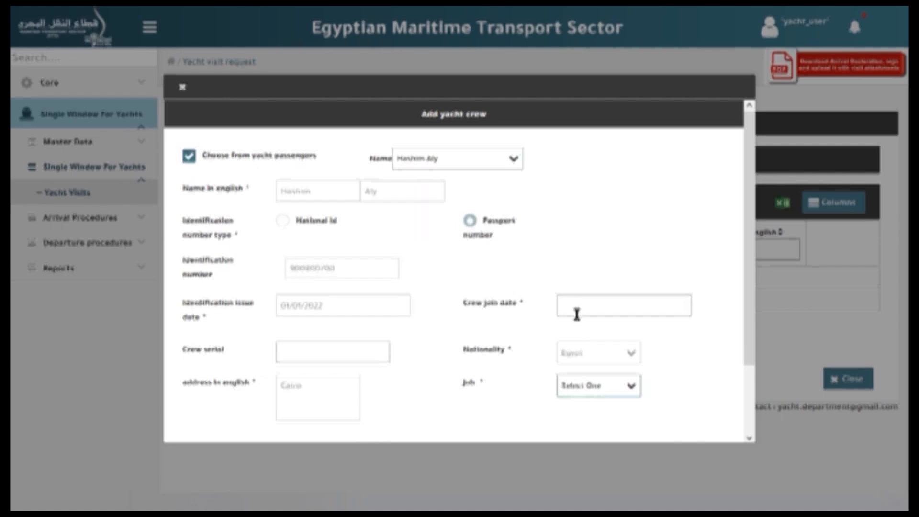
# - Set the crew member's join date to 01/08/2022 and job to Captain, and save the crew entry
pyautogui.click(577, 308)
pyautogui.click(599, 183)
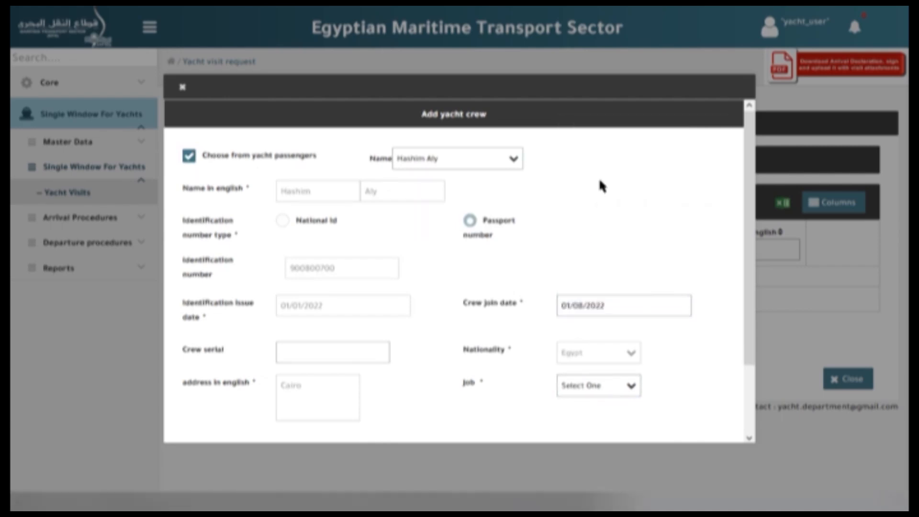
pyautogui.click(601, 390)
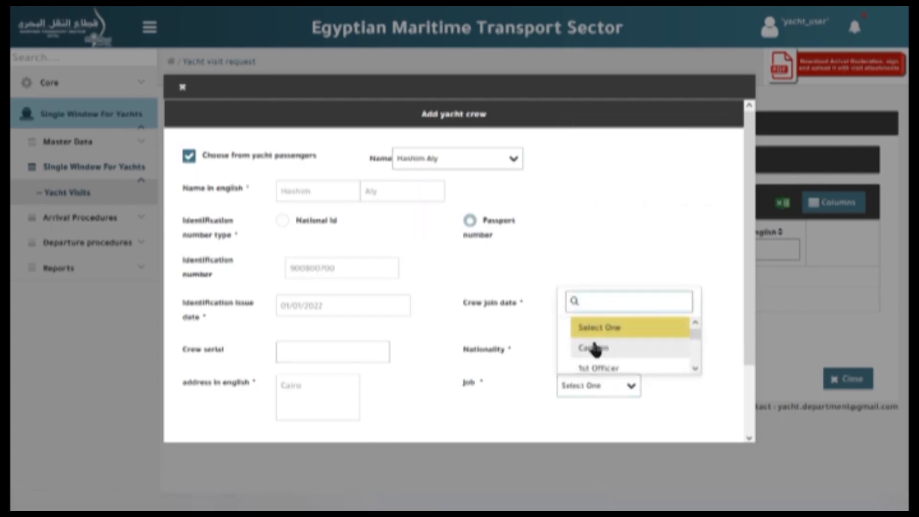
pyautogui.click(595, 348)
pyautogui.scroll(-3, 447, 327)
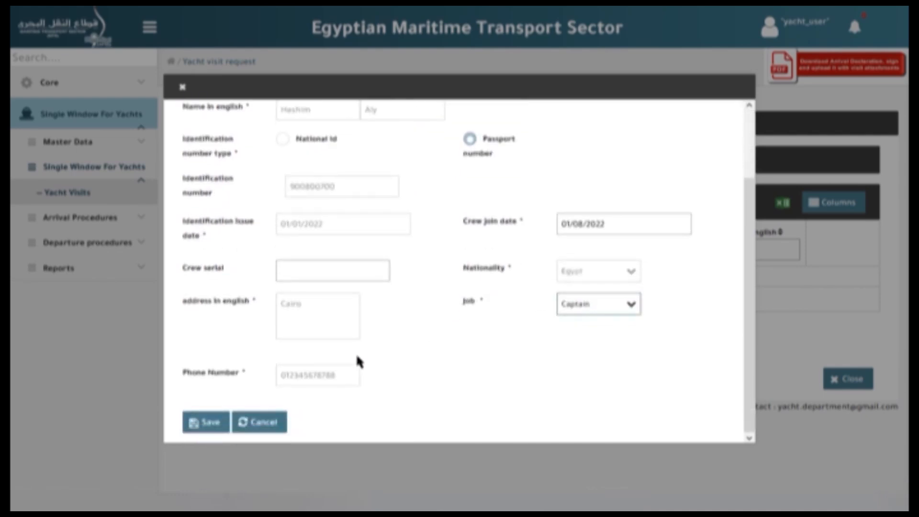
pyautogui.click(202, 424)
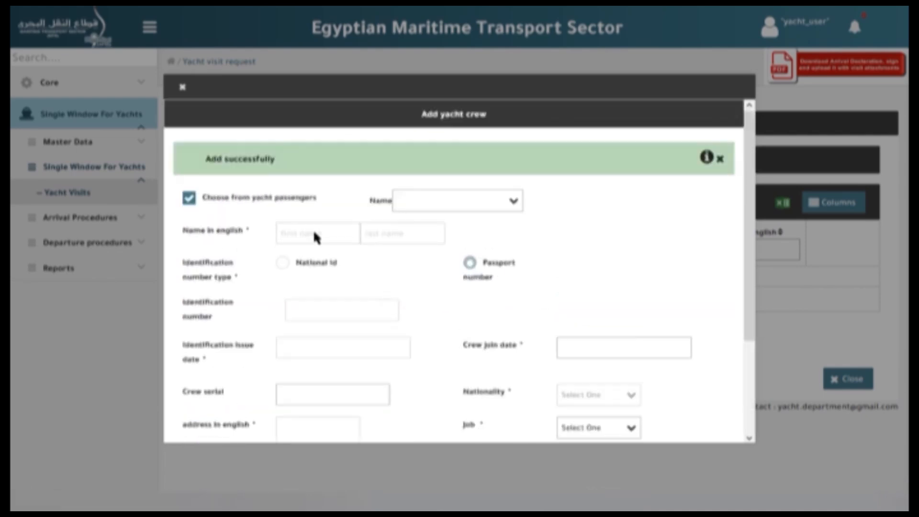
# - Save a non-passenger crew member from Korea, Democratic People's Republic of, as 1st Officer, identification issued 08/01/2022 and joined 01/08/2022, and close the form
pyautogui.click(190, 199)
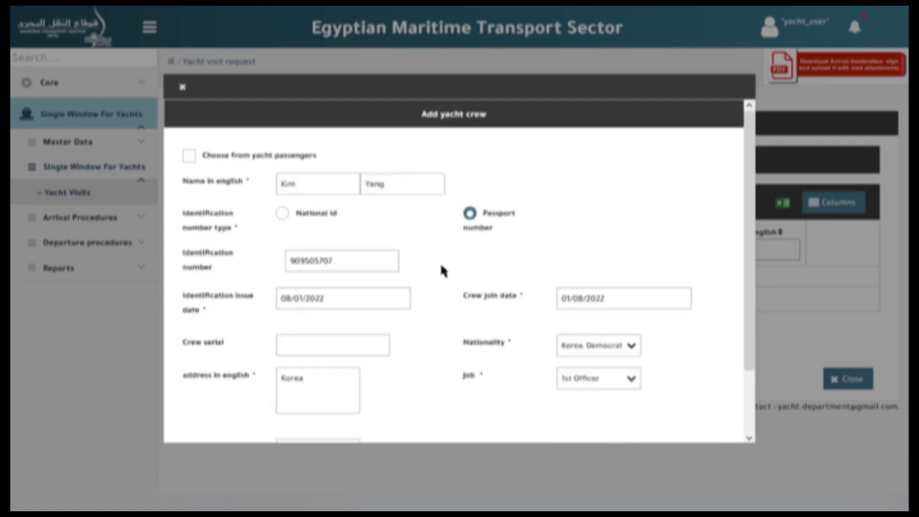
pyautogui.scroll(-2, 445, 271)
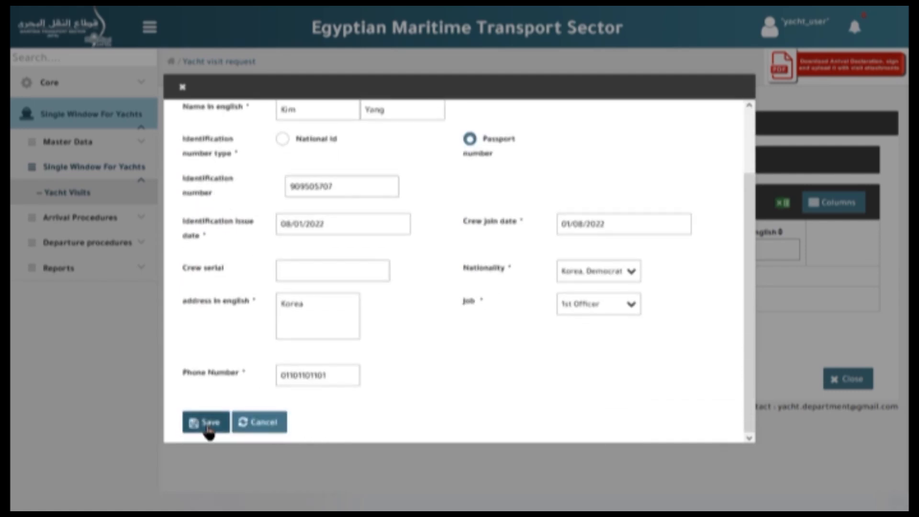
pyautogui.click(207, 429)
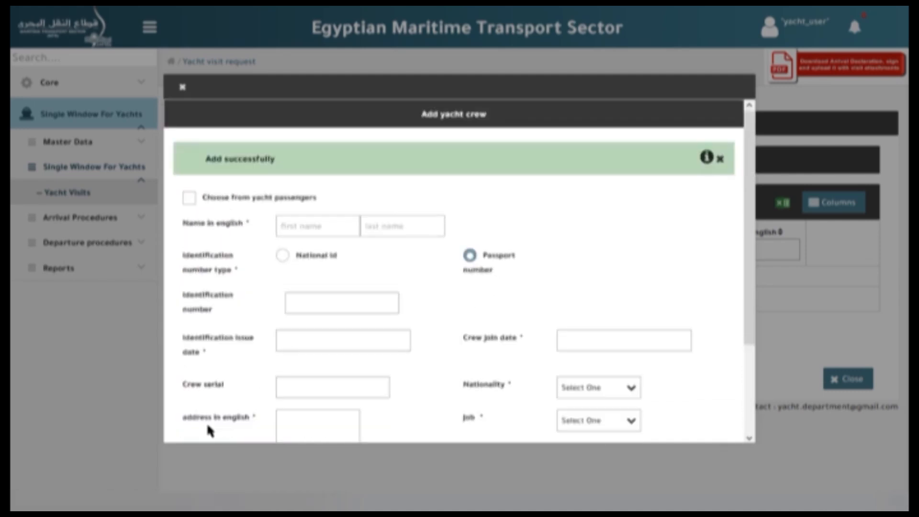
pyautogui.click(180, 88)
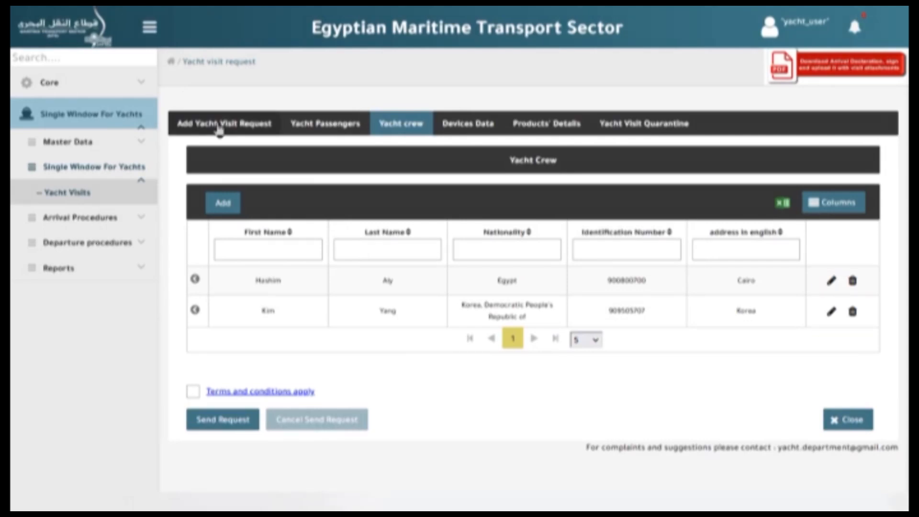
# - Add an Identification Number/Passport Number attachment to the Egyptian crew member by uploading its file, saving it and closing the dialog
pyautogui.click(530, 283)
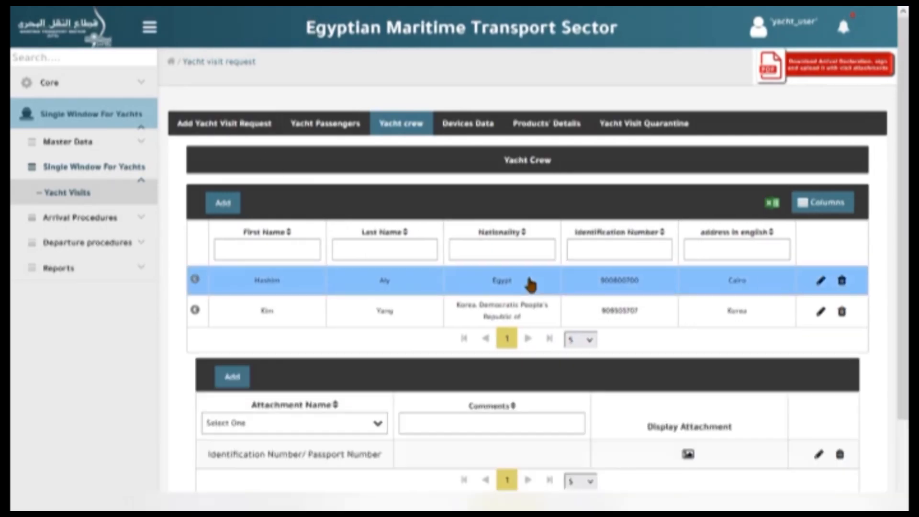
pyautogui.click(240, 378)
pyautogui.click(328, 165)
pyautogui.scroll(-3, 328, 225)
pyautogui.scroll(2, 337, 236)
pyautogui.click(335, 247)
pyautogui.click(224, 265)
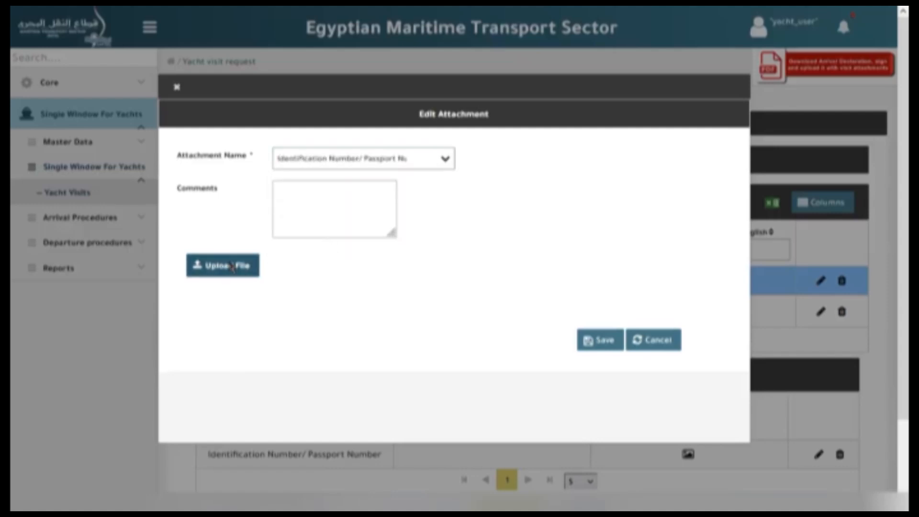
pyautogui.doubleClick(146, 121)
pyautogui.click(600, 382)
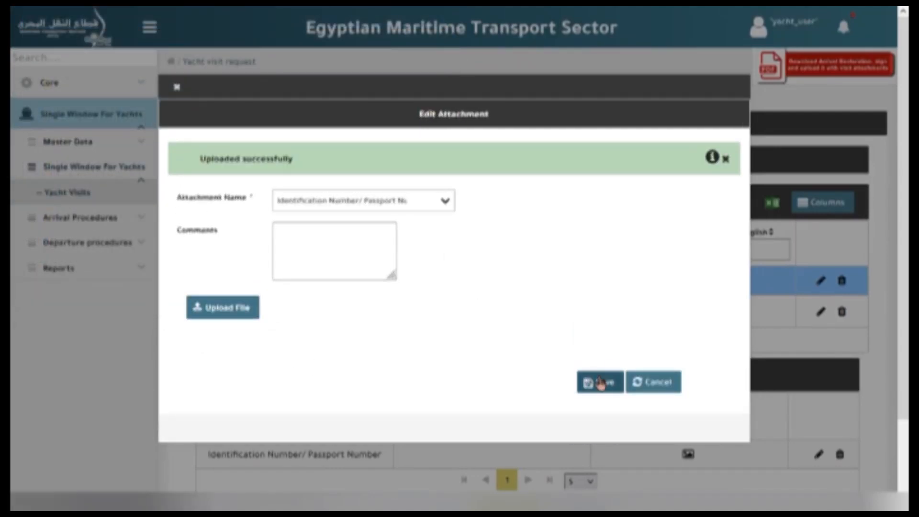
pyautogui.click(177, 88)
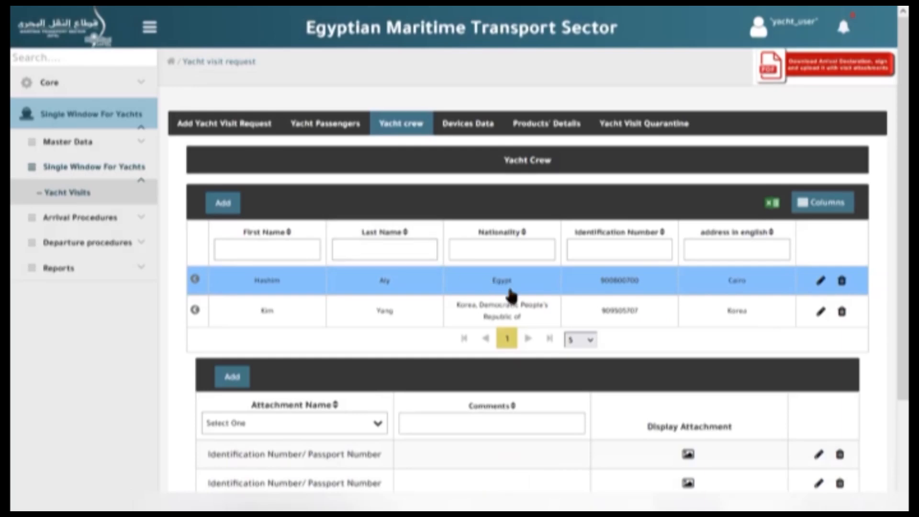
# - Add an Identification Number/Passport Number attachment with an uploaded file to the Korean crew member, save it and close the dialog
pyautogui.click(529, 307)
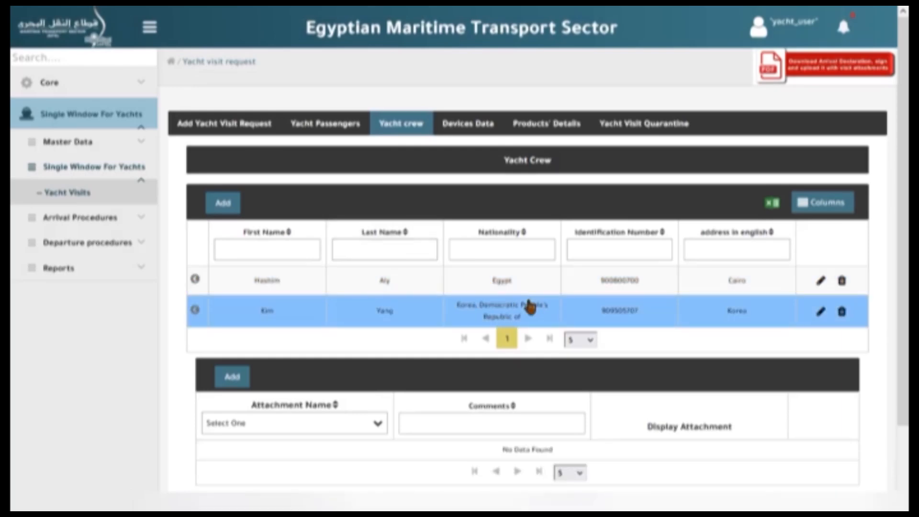
pyautogui.click(233, 377)
pyautogui.click(334, 163)
pyautogui.scroll(-5, 335, 226)
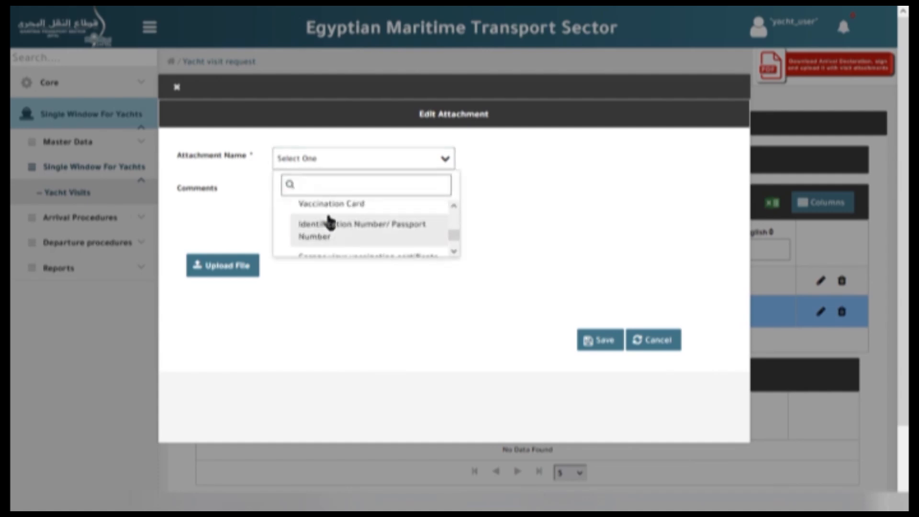
pyautogui.click(335, 241)
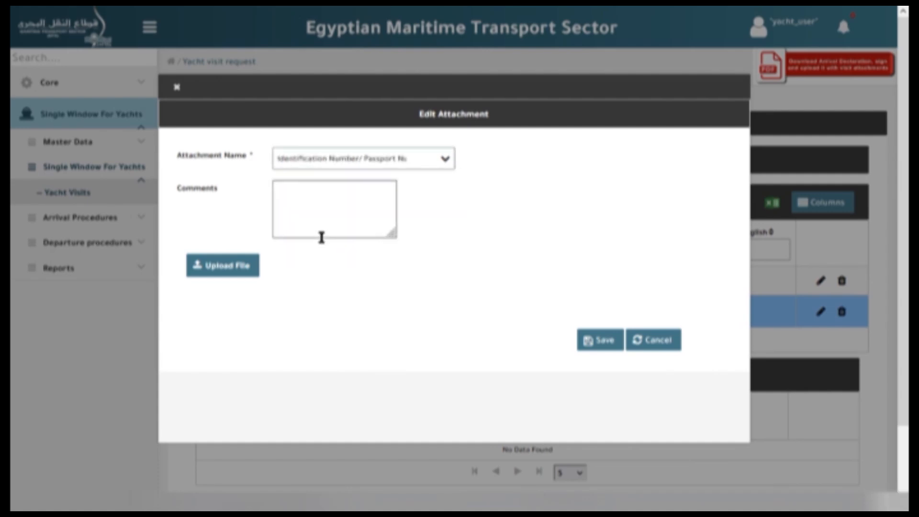
pyautogui.click(206, 265)
pyautogui.doubleClick(161, 109)
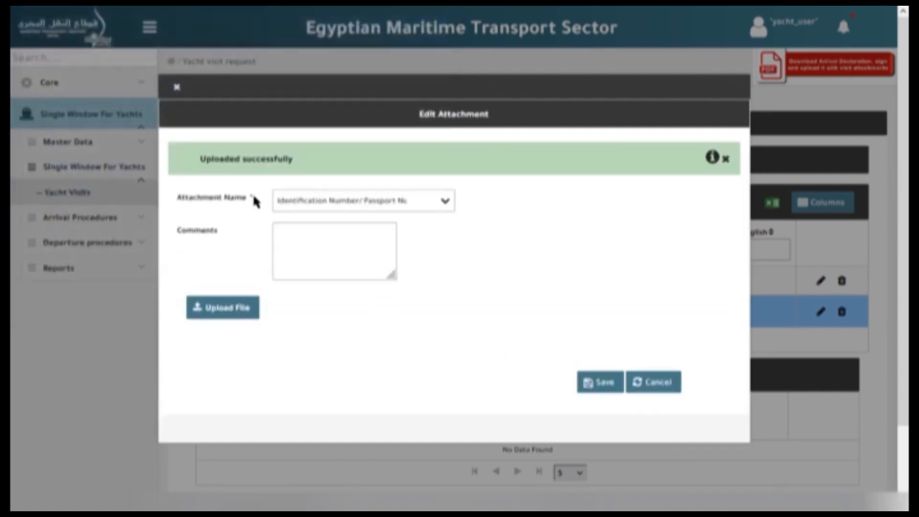
pyautogui.click(591, 389)
pyautogui.click(177, 87)
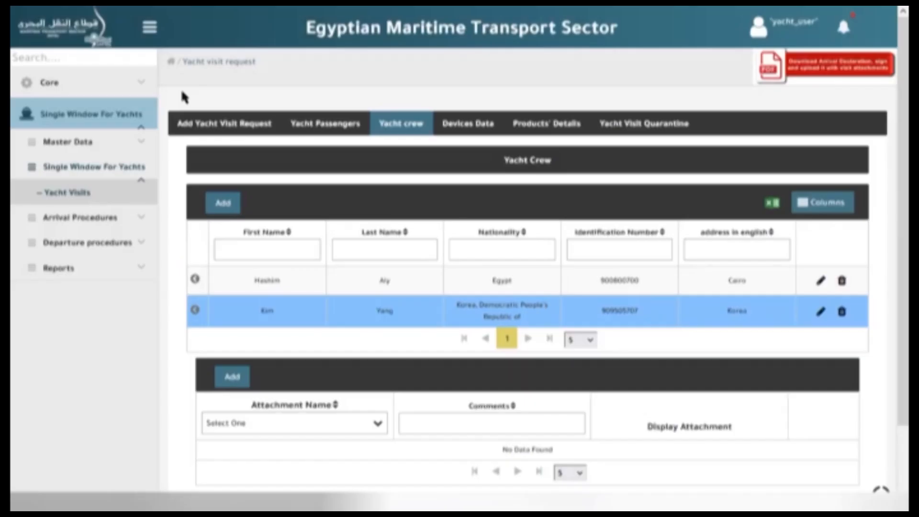
# - Add and save a yacht device entry with count 5, manufacturer ABC, model AA-2000, frequency band 500 and O/P watt 1000
pyautogui.click(467, 129)
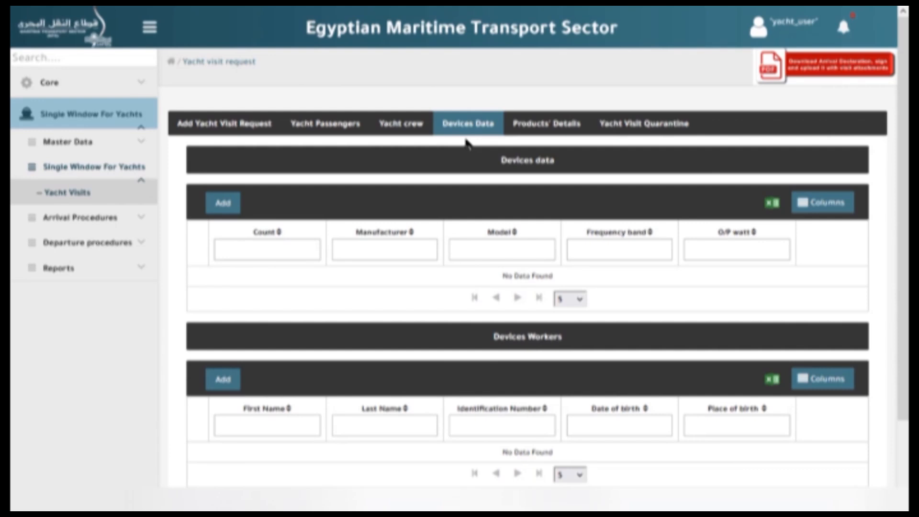
pyautogui.click(221, 208)
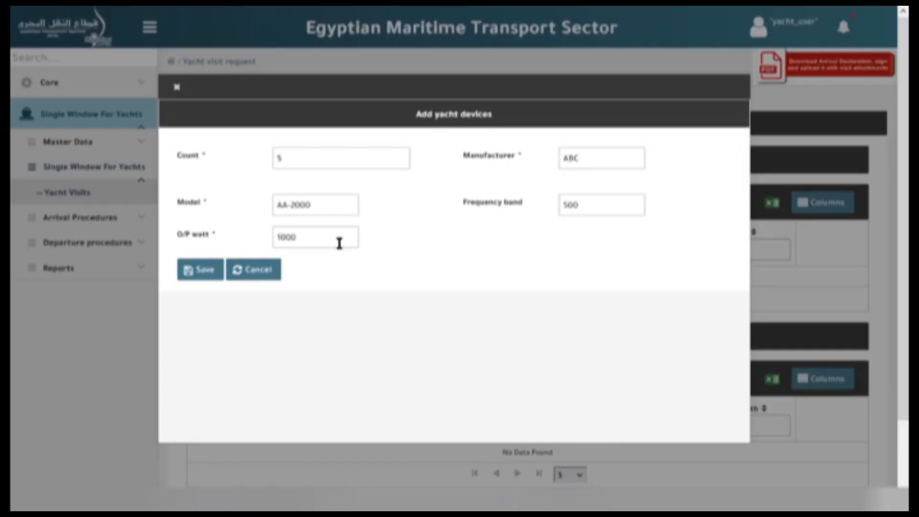
pyautogui.click(209, 277)
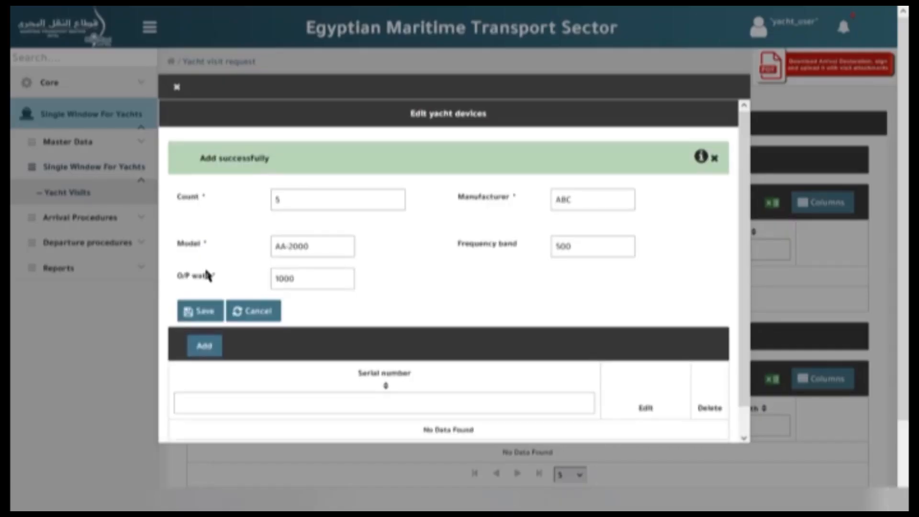
# - Add the serial numbers 10001000 to 10001004 to the device, save the device entry and close its form
pyautogui.scroll(-1, 205, 273)
pyautogui.click(211, 322)
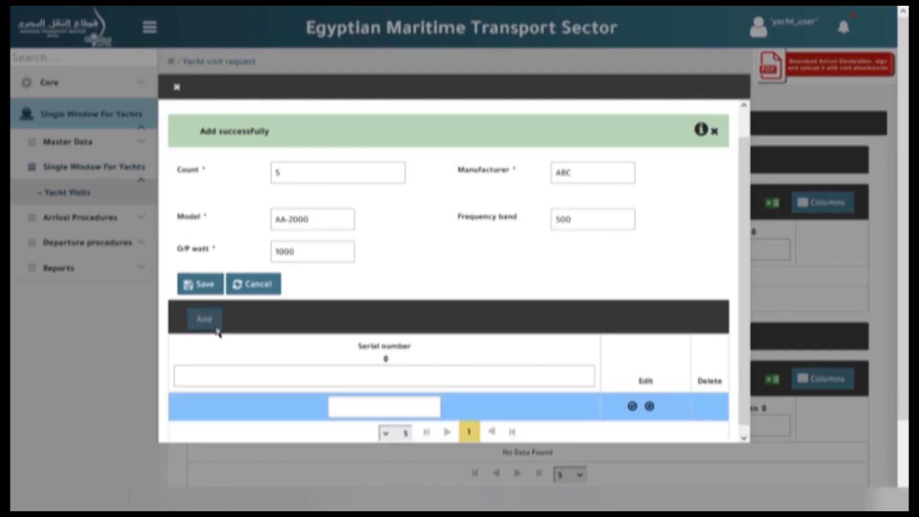
pyautogui.write('10001000')
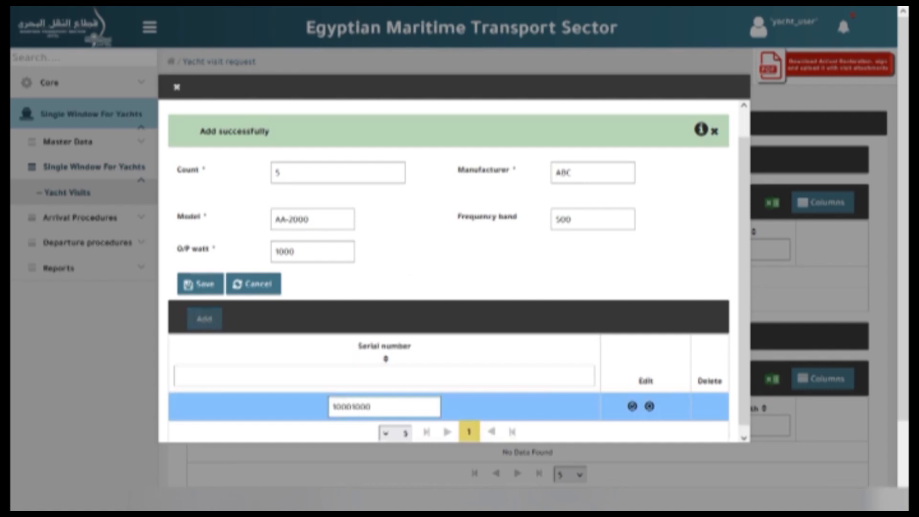
pyautogui.click(632, 407)
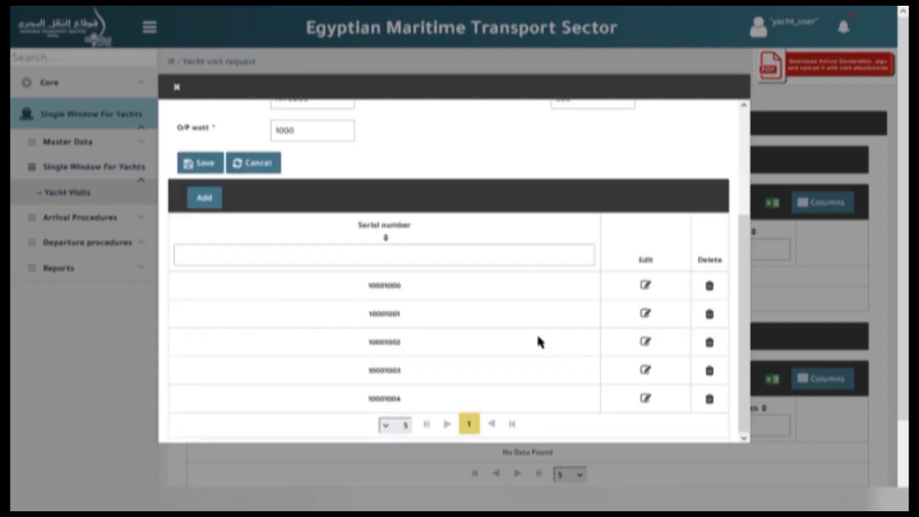
pyautogui.click(199, 165)
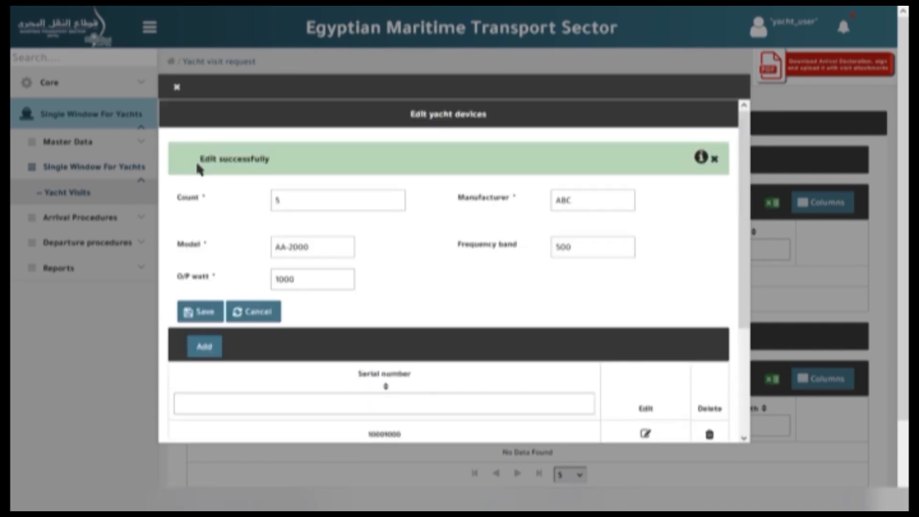
pyautogui.click(177, 88)
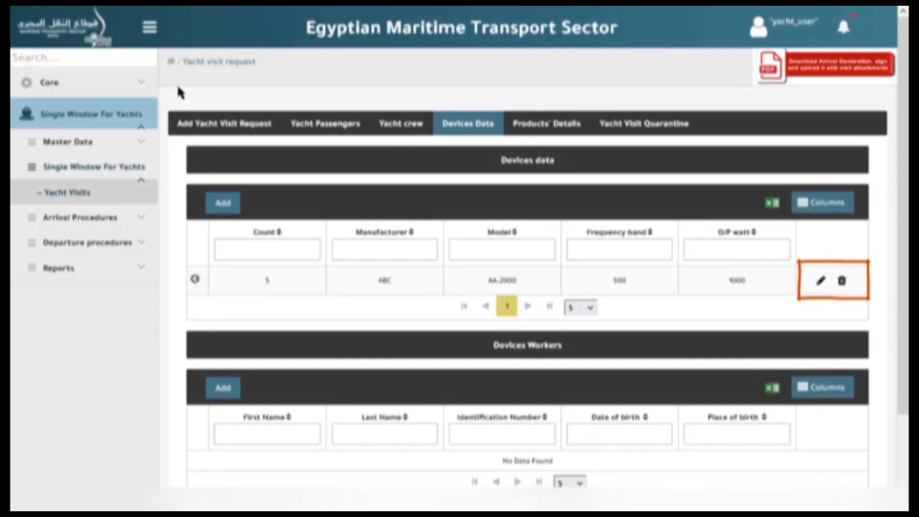
# - Add a Radio certificate for yacht attachment with an uploaded file to the ABC device, save it and close the dialog
pyautogui.click(503, 287)
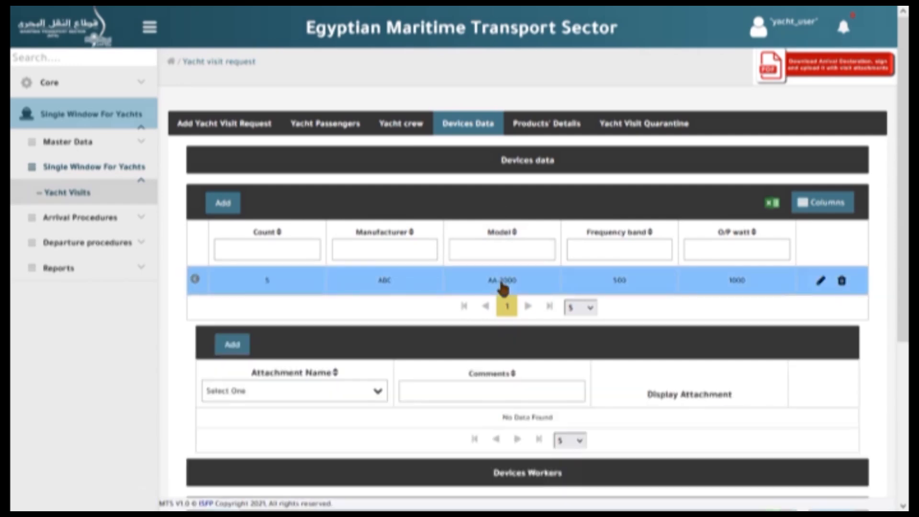
pyautogui.click(238, 352)
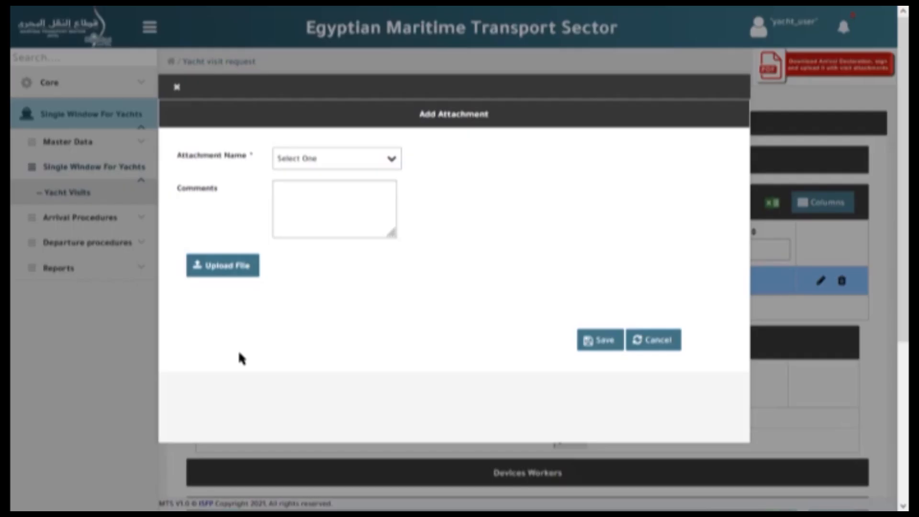
pyautogui.click(342, 163)
pyautogui.scroll(-5, 338, 234)
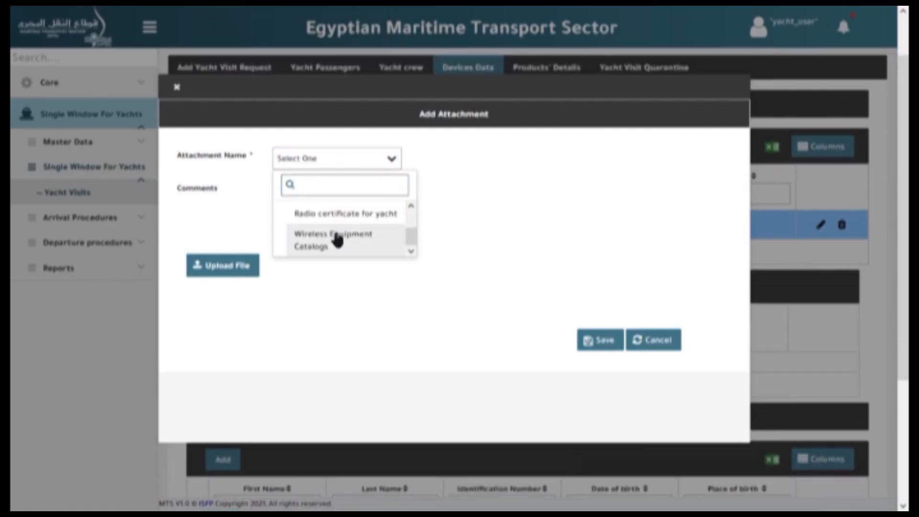
pyautogui.click(339, 213)
pyautogui.click(219, 267)
pyautogui.doubleClick(166, 119)
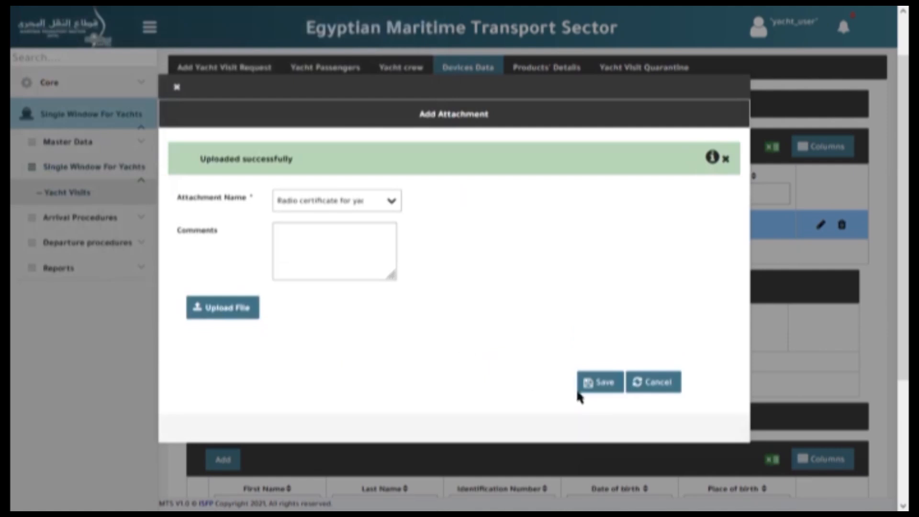
pyautogui.click(586, 395)
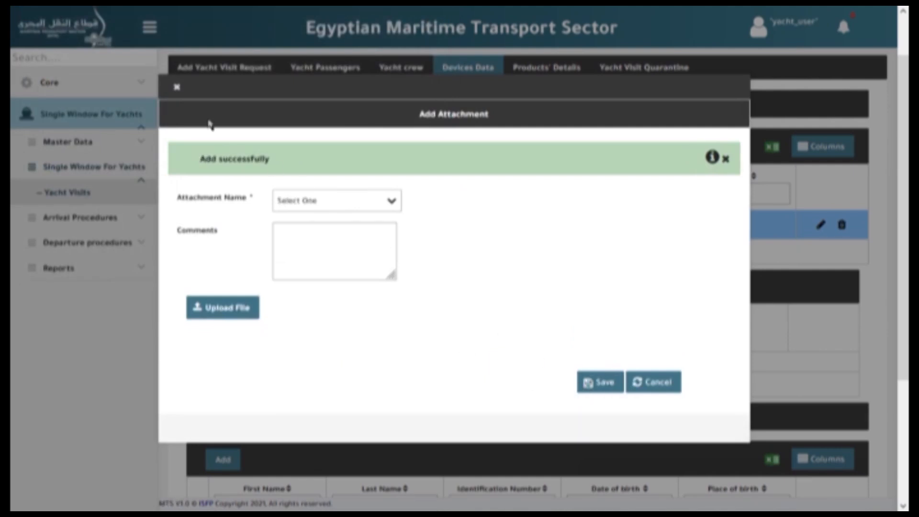
pyautogui.click(177, 88)
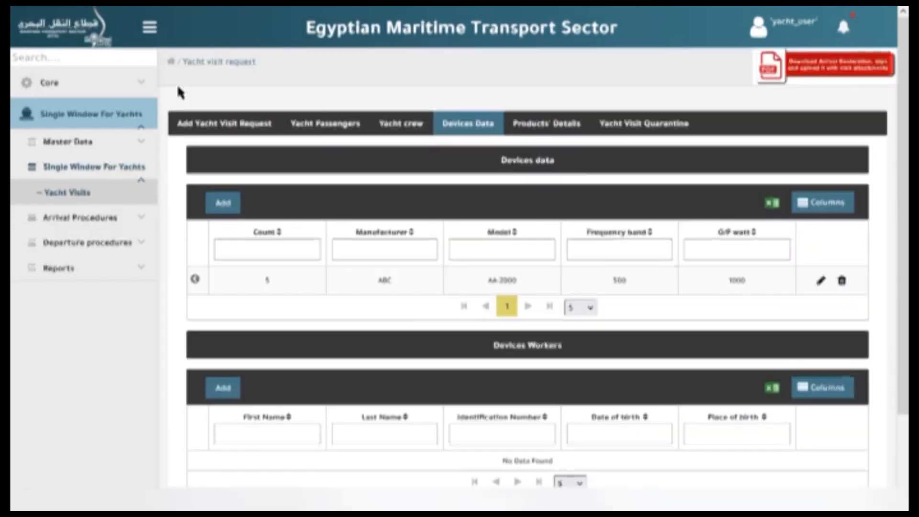
# - Add a devices worker by choosing the passenger from Georgia among the yacht passengers, set the job to Operator and save the entry
pyautogui.scroll(-3, 242, 290)
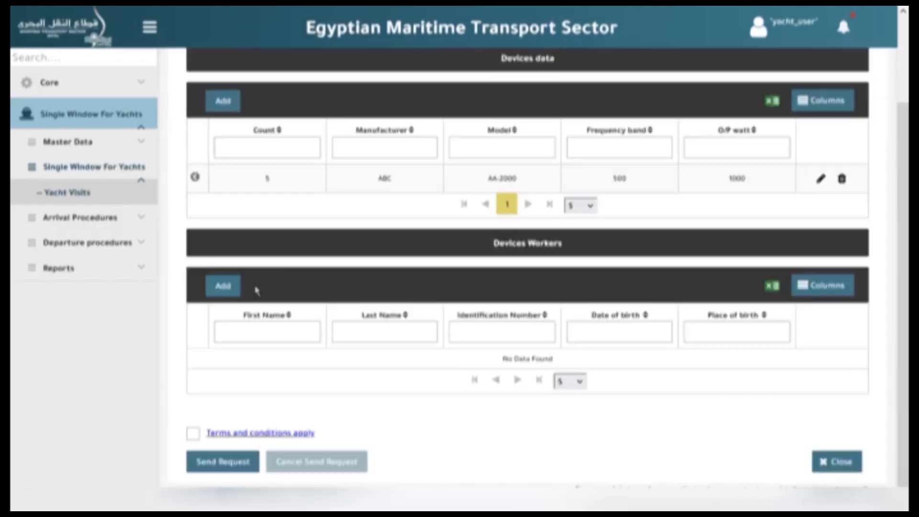
pyautogui.click(229, 288)
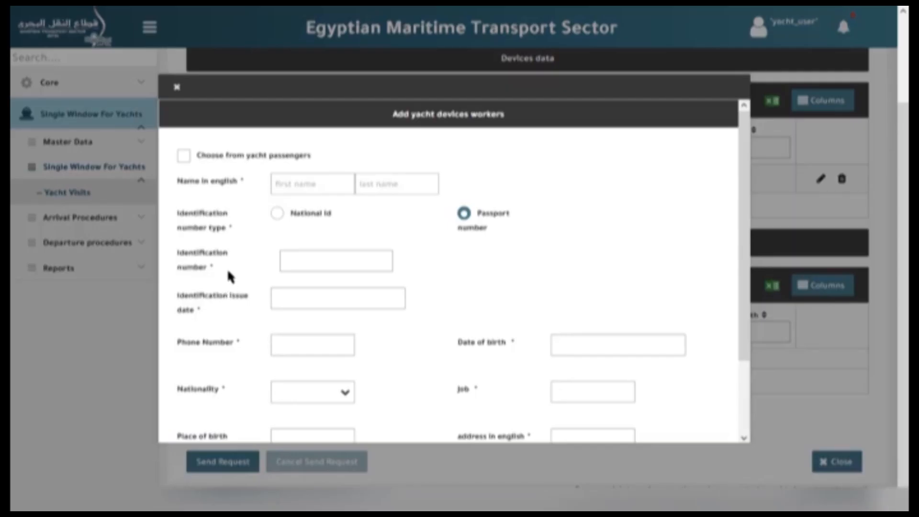
pyautogui.click(184, 156)
pyautogui.click(421, 163)
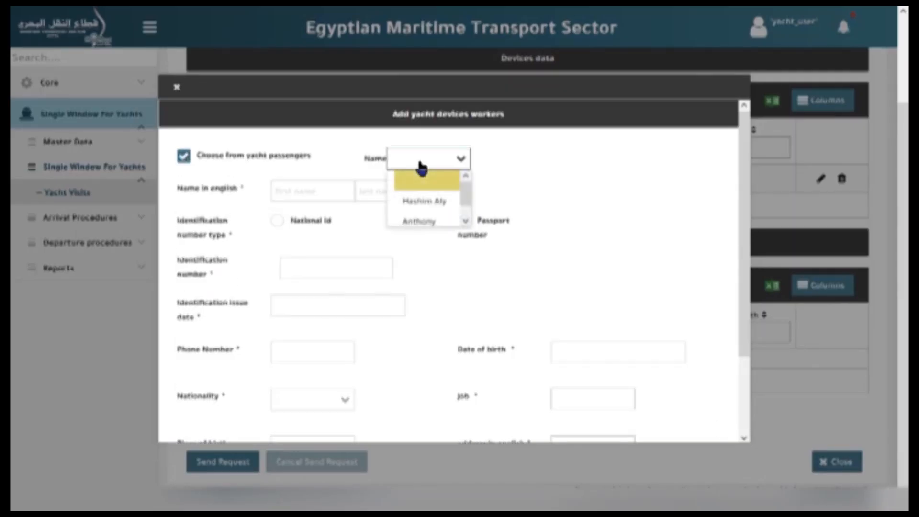
pyautogui.click(415, 222)
pyautogui.scroll(-2, 479, 239)
pyautogui.click(608, 303)
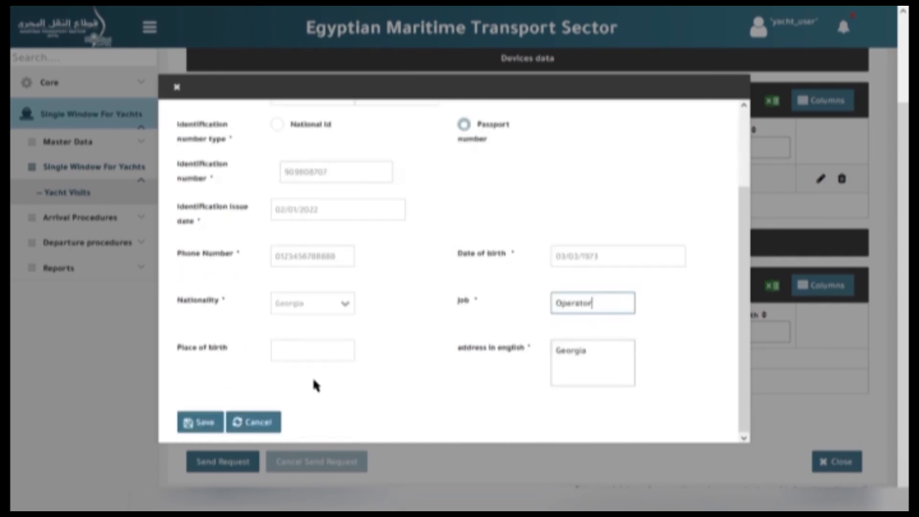
pyautogui.click(196, 424)
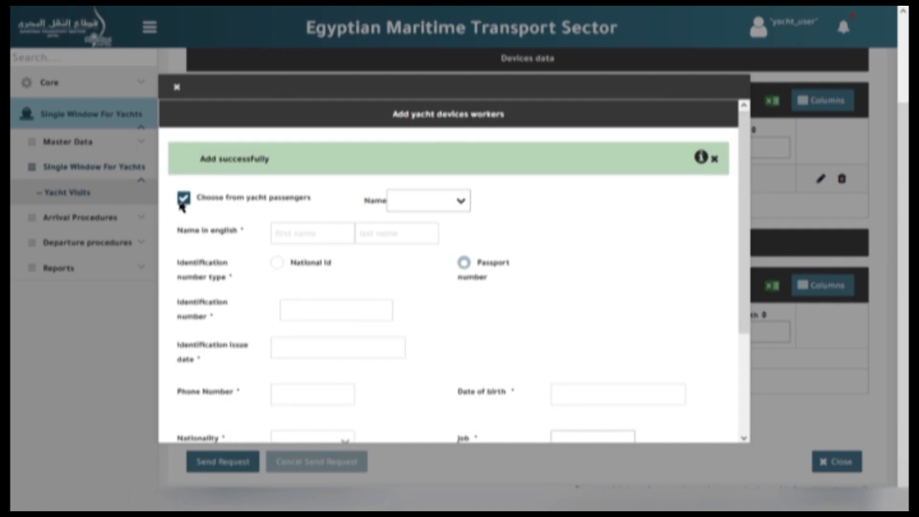
# - Save a non-passenger devices worker from the Netherlands as Operator, with a passport issued 14/01/2022, and close the form
pyautogui.click(182, 200)
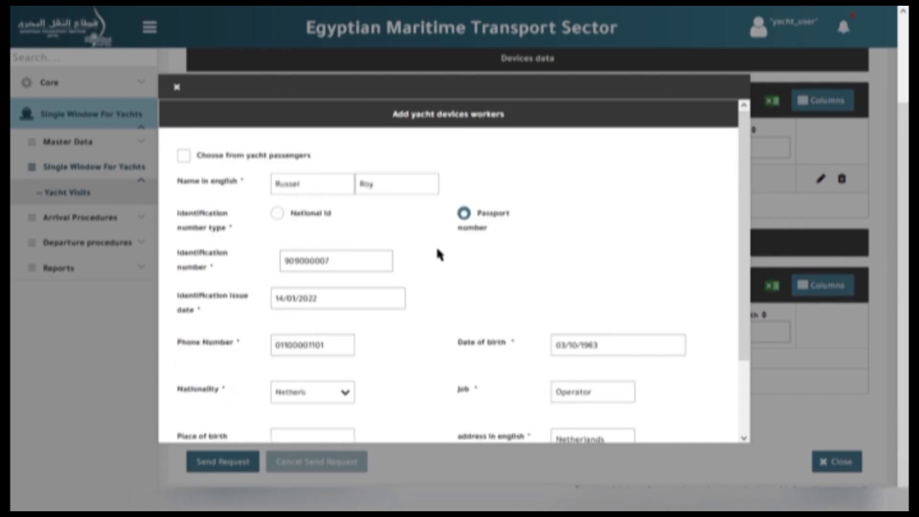
pyautogui.scroll(-2, 440, 256)
pyautogui.click(205, 425)
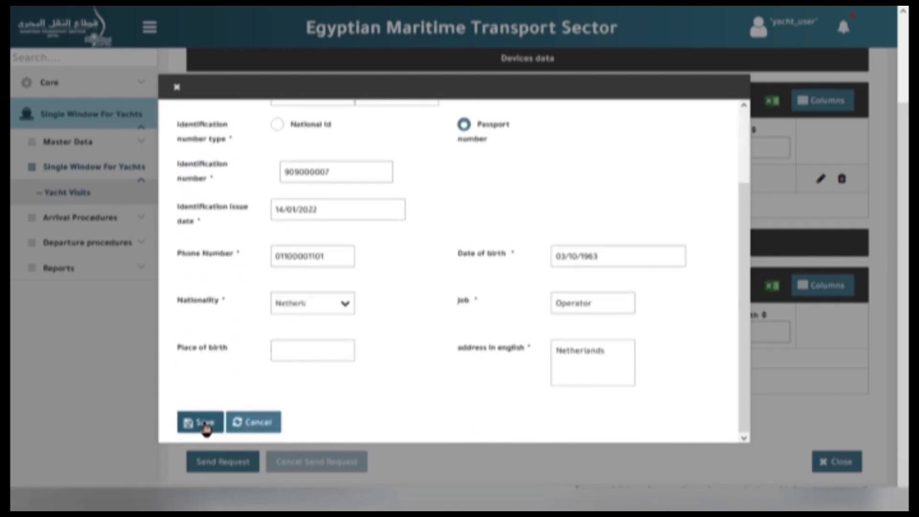
pyautogui.click(176, 90)
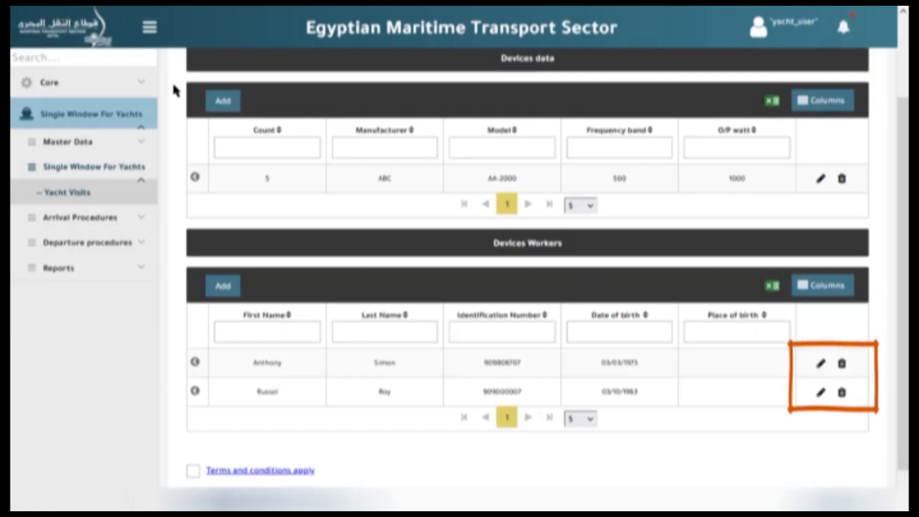
# - Add an Identification Number/Passport Number attachment with an uploaded file to the Dutch devices worker, save it and close the dialog
pyautogui.scroll(-3, 502, 233)
pyautogui.click(502, 232)
pyautogui.click(232, 290)
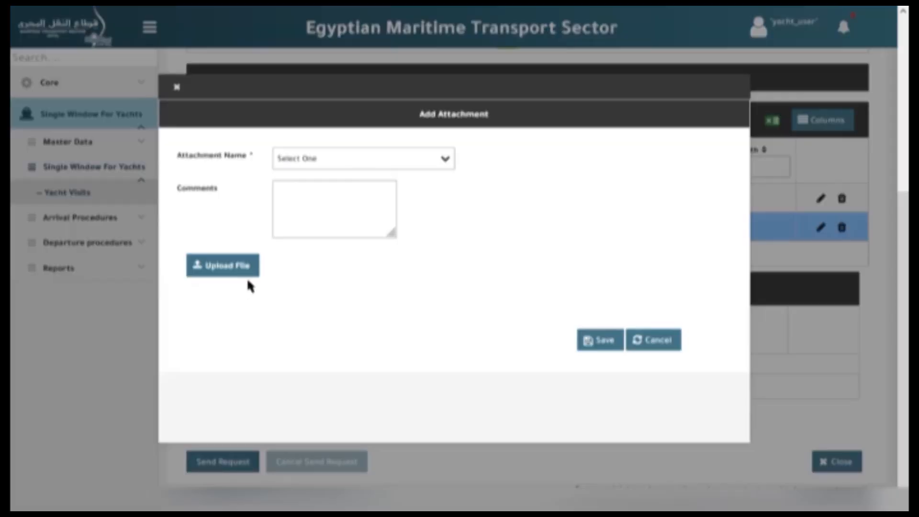
pyautogui.click(344, 157)
pyautogui.scroll(-1, 358, 229)
pyautogui.scroll(-1, 358, 229)
pyautogui.click(352, 225)
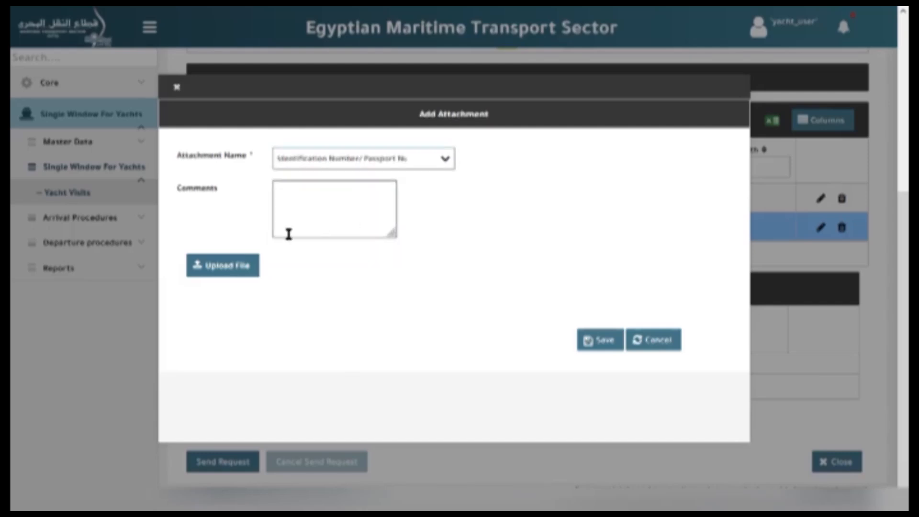
pyautogui.click(230, 268)
pyautogui.doubleClick(169, 143)
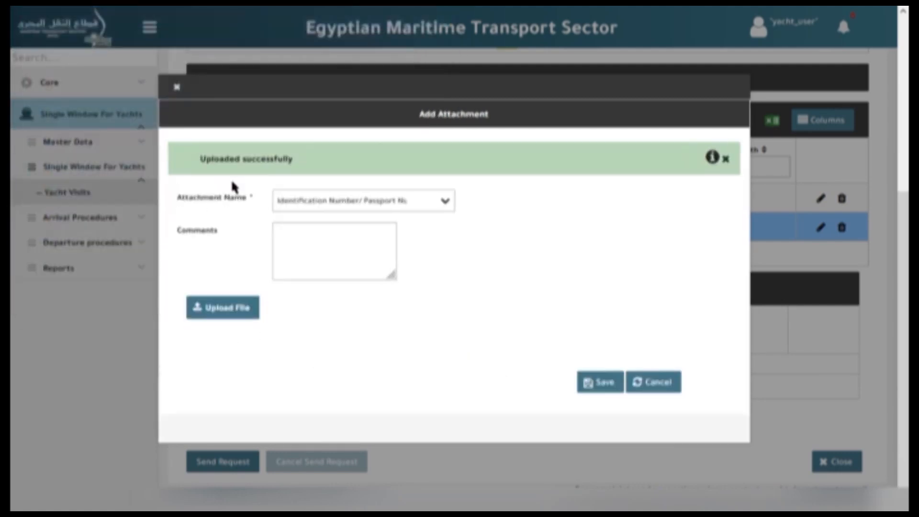
pyautogui.click(589, 382)
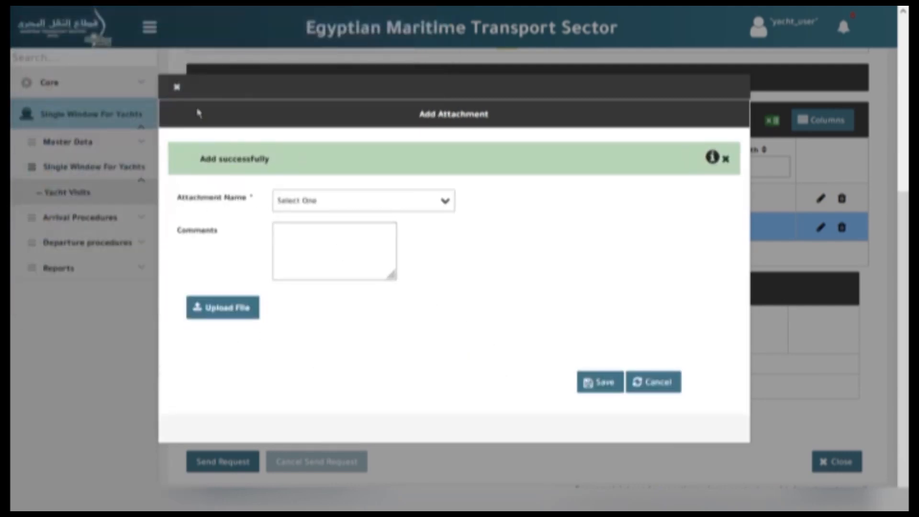
pyautogui.click(177, 87)
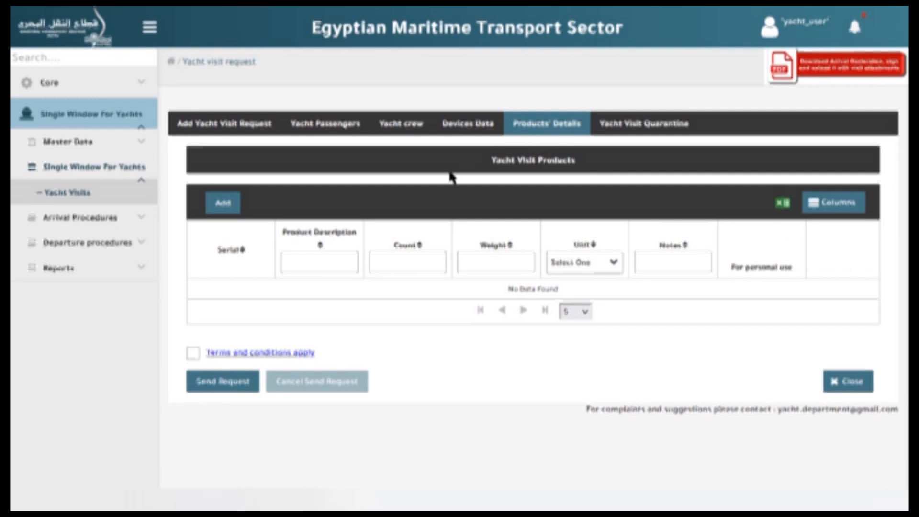
# - Add a yacht visit product described as "Description" with count 2, weight 10 Ton and personal use enabled, save it and close the form
pyautogui.click(223, 203)
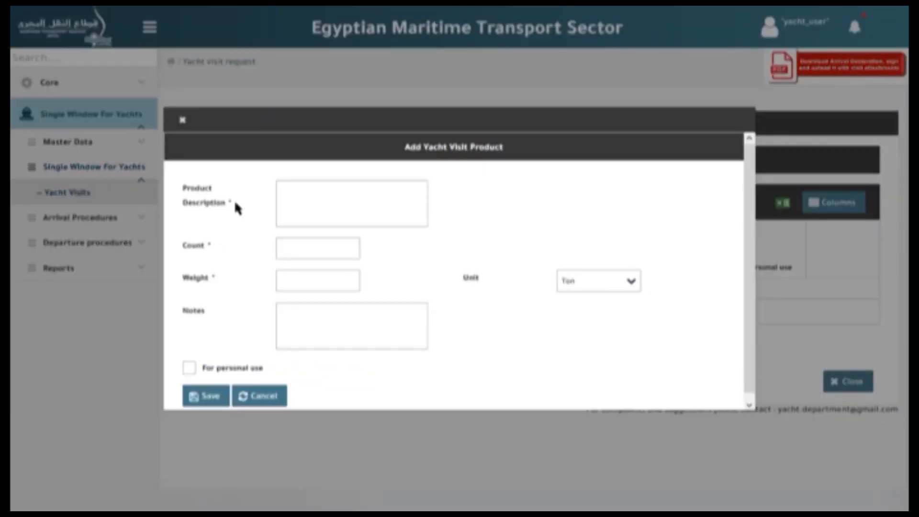
pyautogui.click(190, 367)
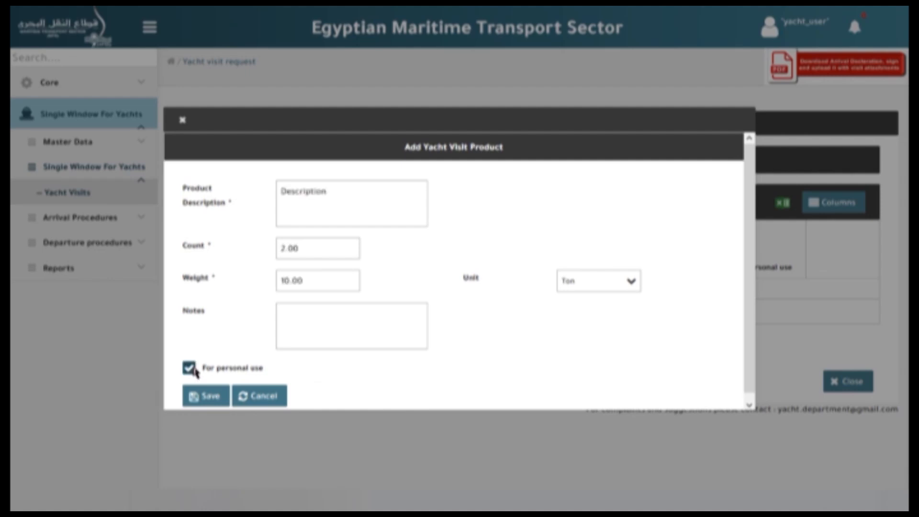
pyautogui.click(203, 389)
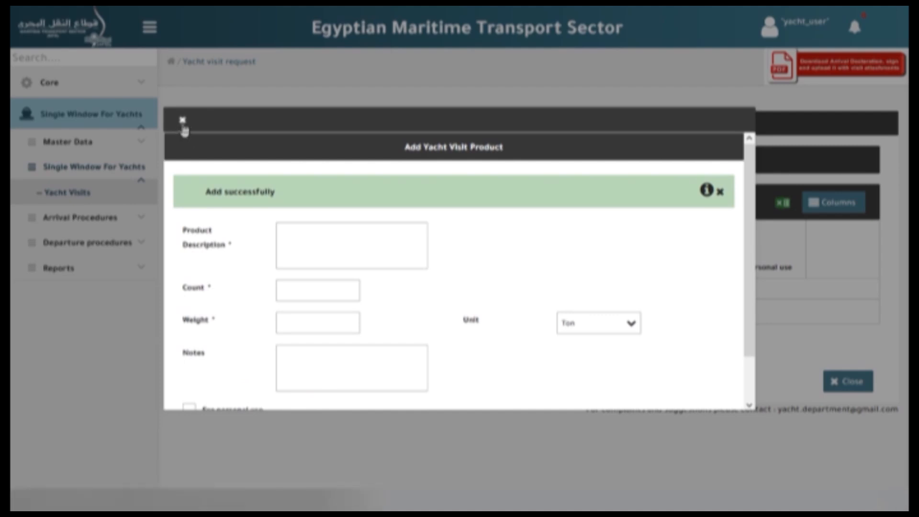
pyautogui.click(183, 120)
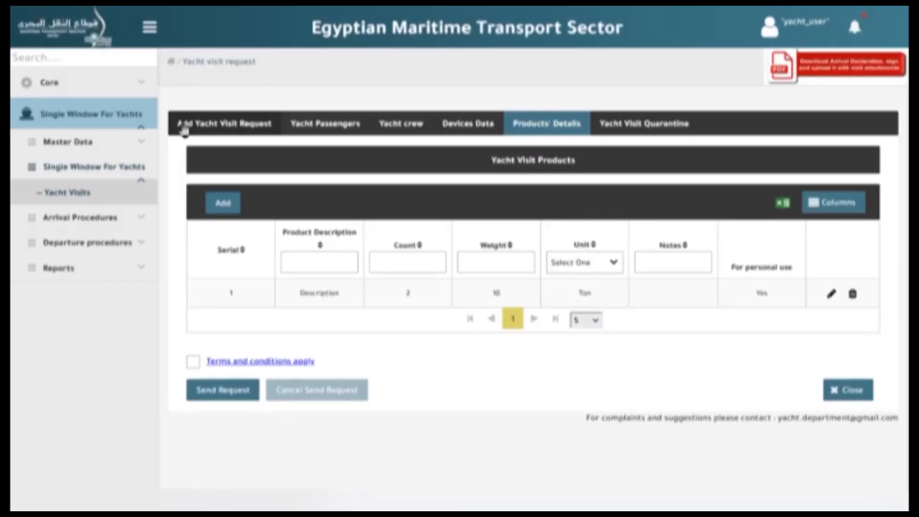
# - Save a quarantine illness case for the Korean crew member: Allergy, onset 03/08/2022, reported to port medical offices, status Recovered, person still on board
pyautogui.click(537, 301)
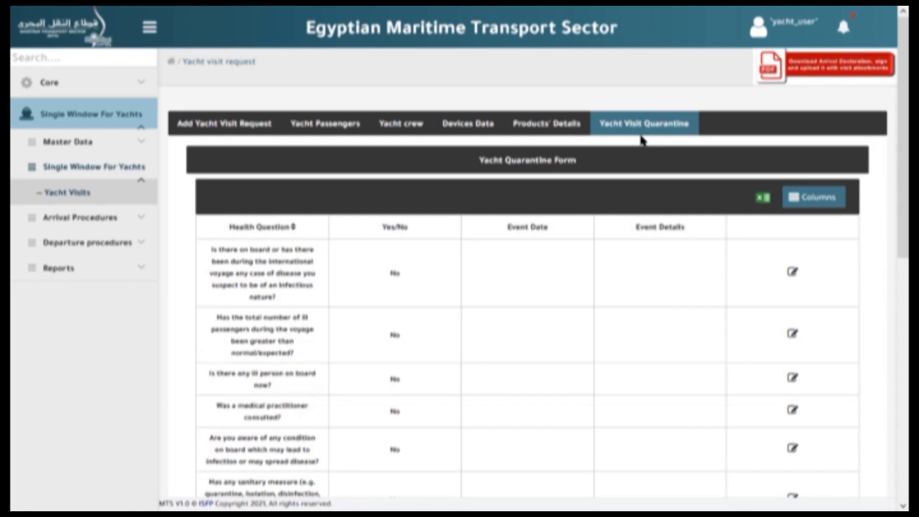
pyautogui.scroll(-10, 642, 138)
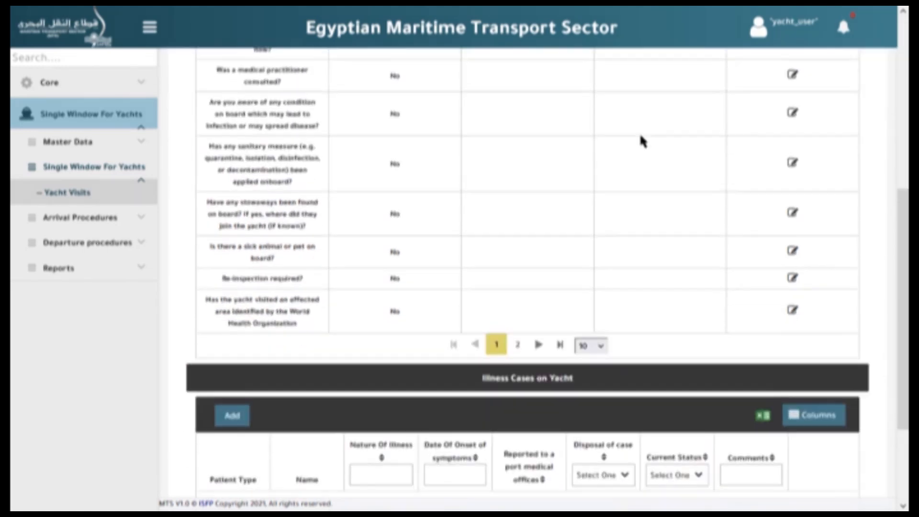
pyautogui.click(232, 279)
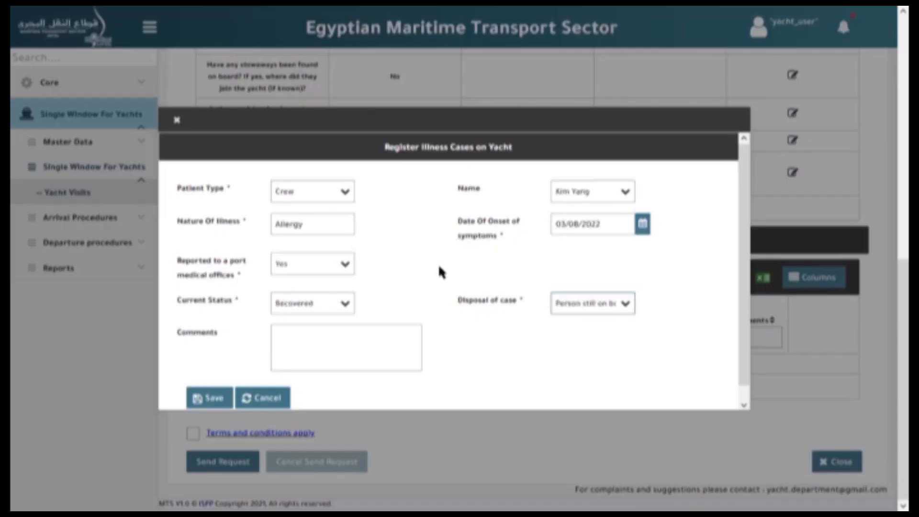
pyautogui.click(211, 398)
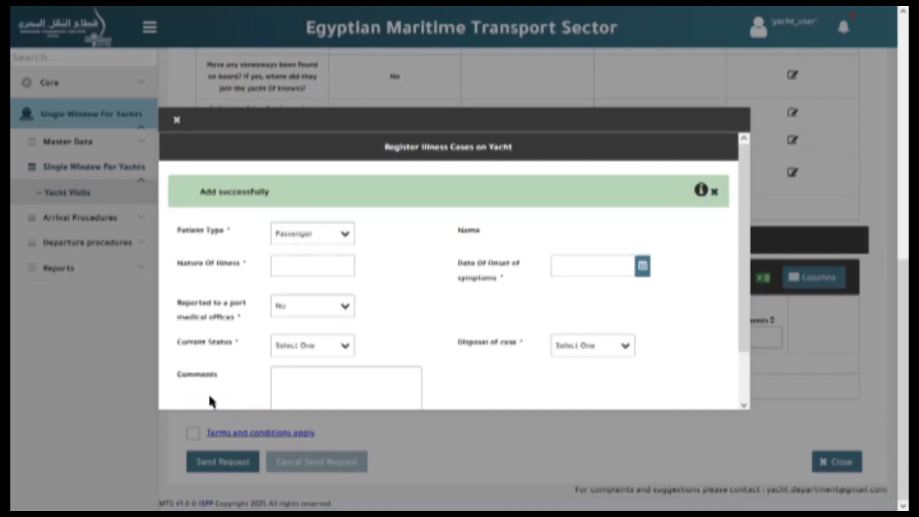
# - Close the illness case form and answer the medical practitioner consulted question with Yes, event date 03/08/2022 and details "consulted", saving the row
pyautogui.click(176, 121)
pyautogui.scroll(5, 793, 225)
pyautogui.click(792, 219)
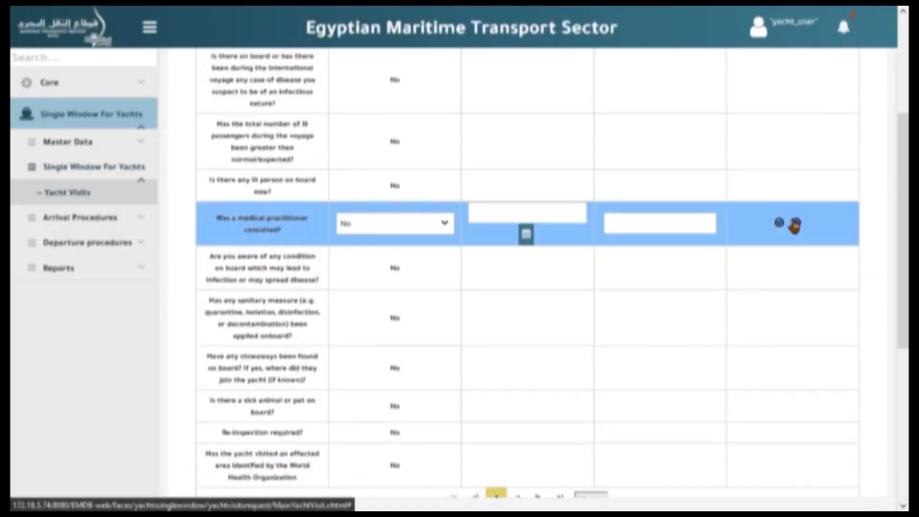
pyautogui.click(443, 225)
pyautogui.click(414, 249)
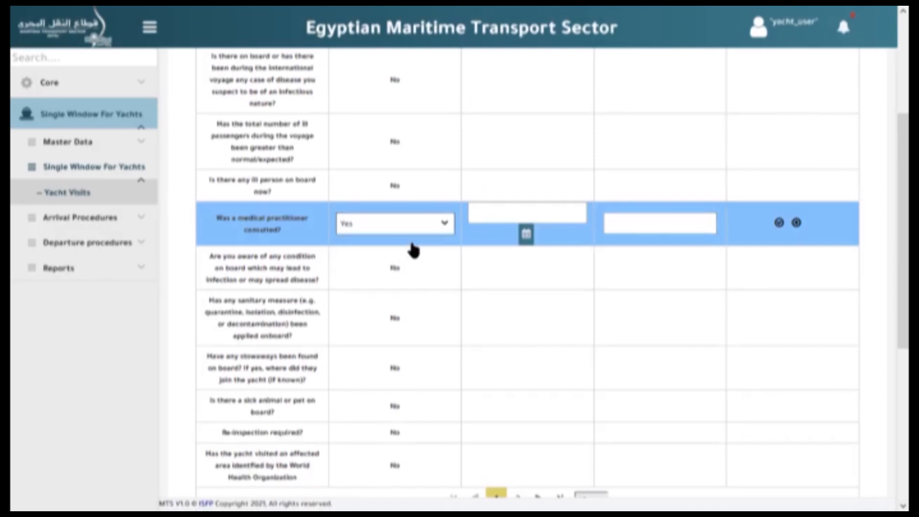
pyautogui.click(527, 234)
pyautogui.click(555, 291)
pyautogui.click(641, 230)
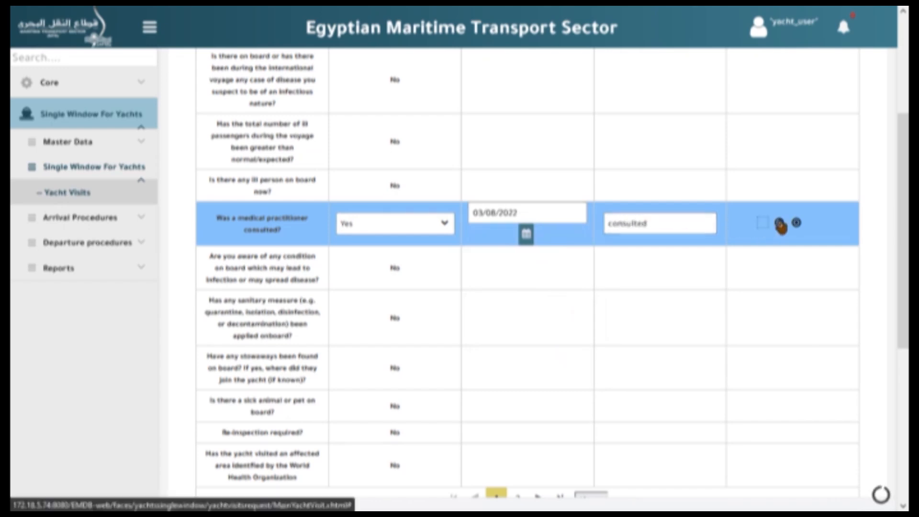
pyautogui.click(779, 223)
# - Accept the terms and conditions and send the yacht visit request
pyautogui.scroll(-6, 179, 419)
pyautogui.click(192, 433)
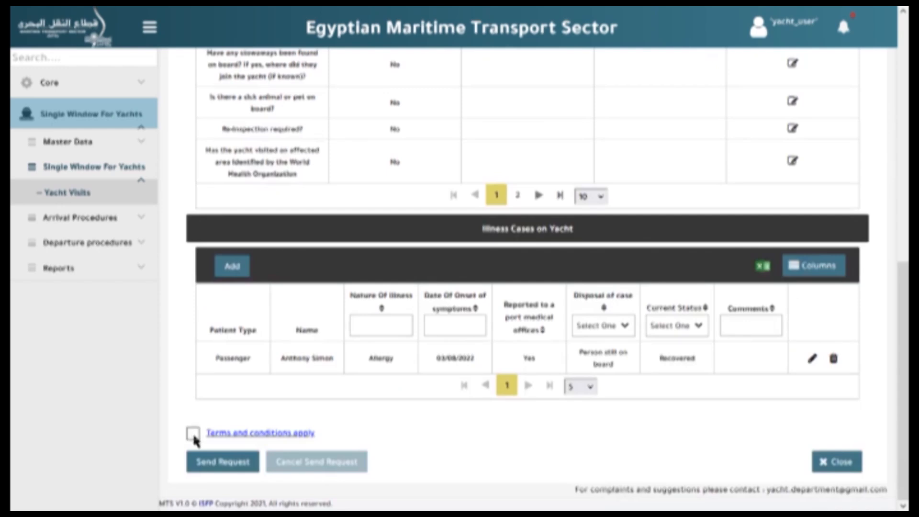
pyautogui.click(198, 472)
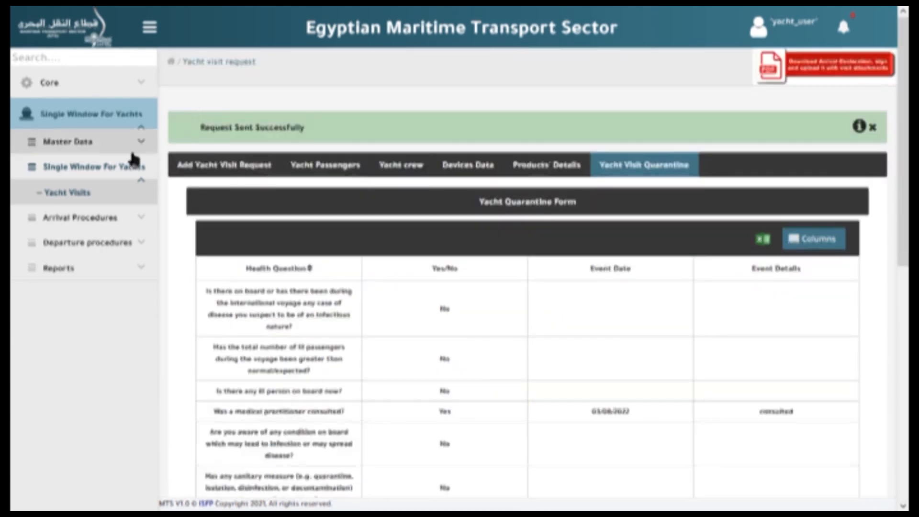
# - Open the yacht visit requests page and look through the list of submitted visits
pyautogui.click(85, 192)
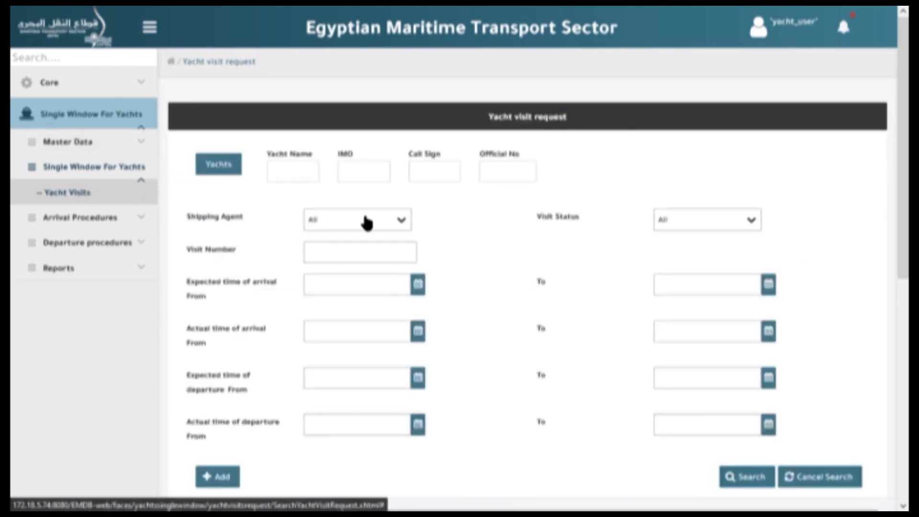
pyautogui.scroll(-8, 498, 214)
pyautogui.scroll(-1, 517, 103)
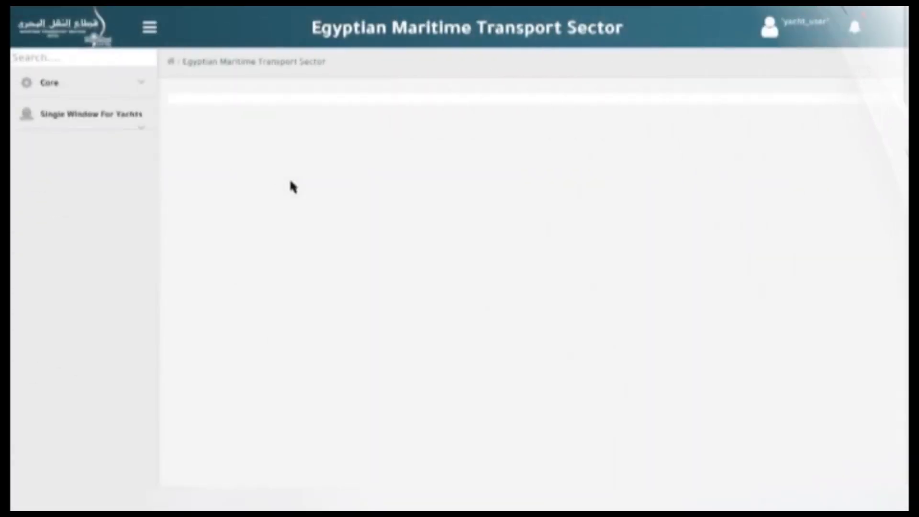
# - Open the arrival visit permission record for My Yacht and generate its invoice
pyautogui.click(137, 127)
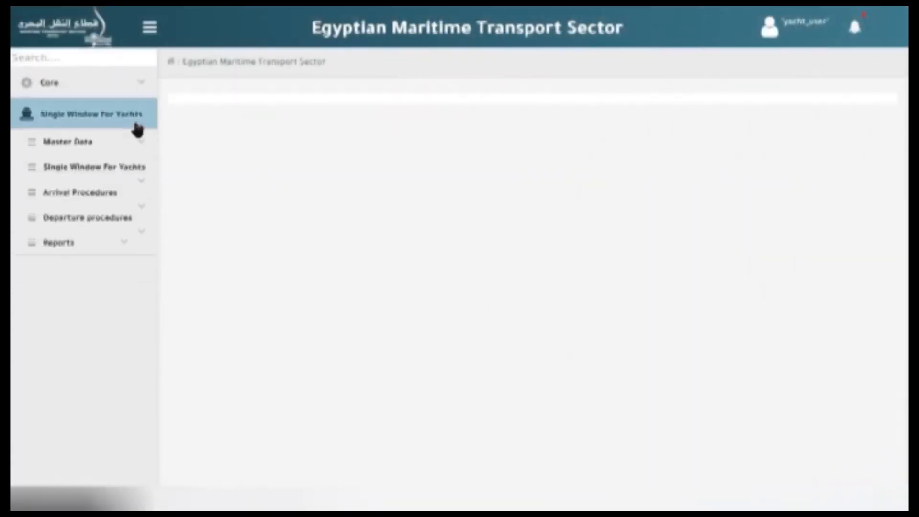
pyautogui.click(139, 194)
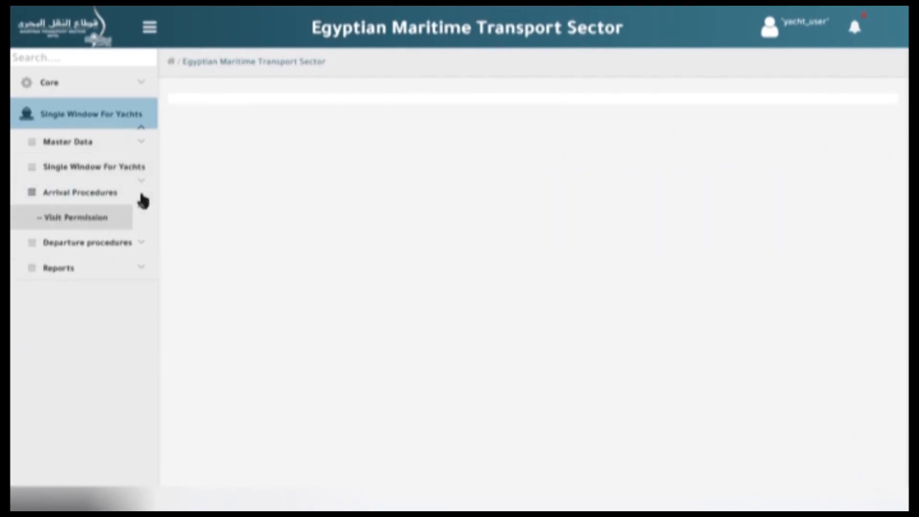
pyautogui.click(129, 226)
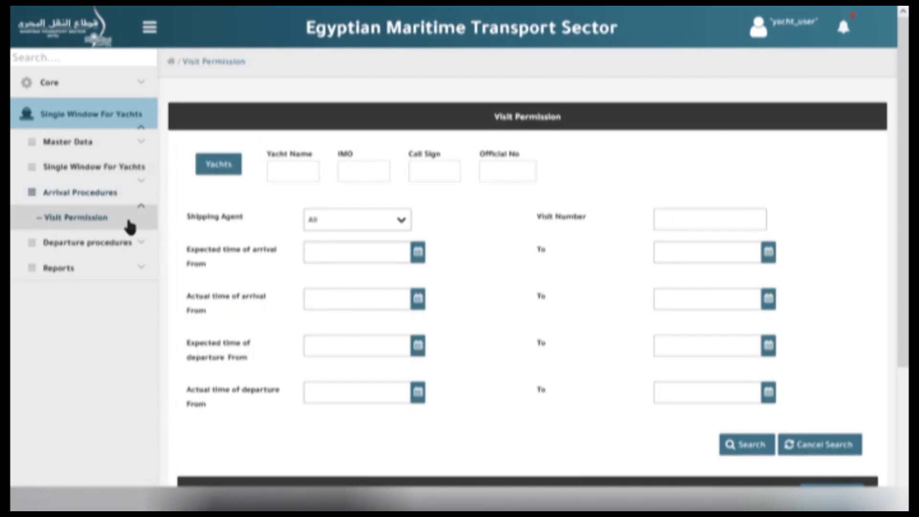
pyautogui.scroll(-4, 495, 281)
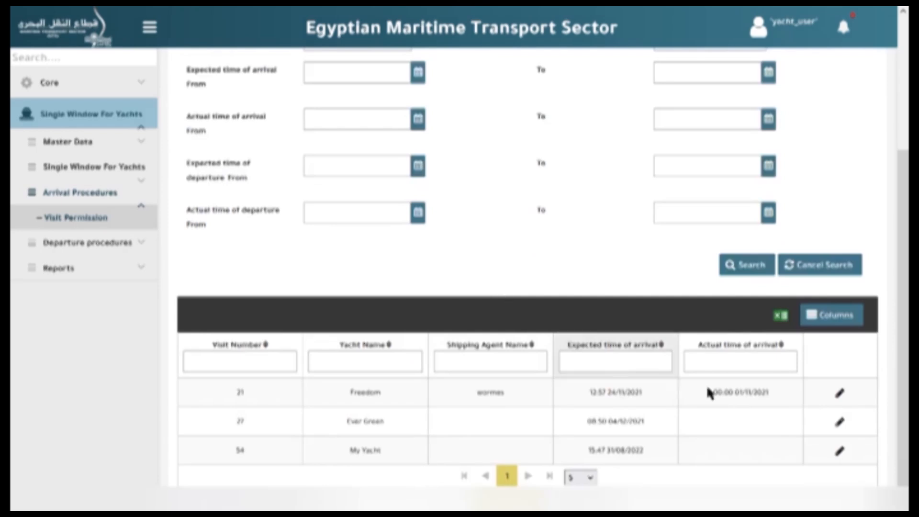
pyautogui.click(839, 453)
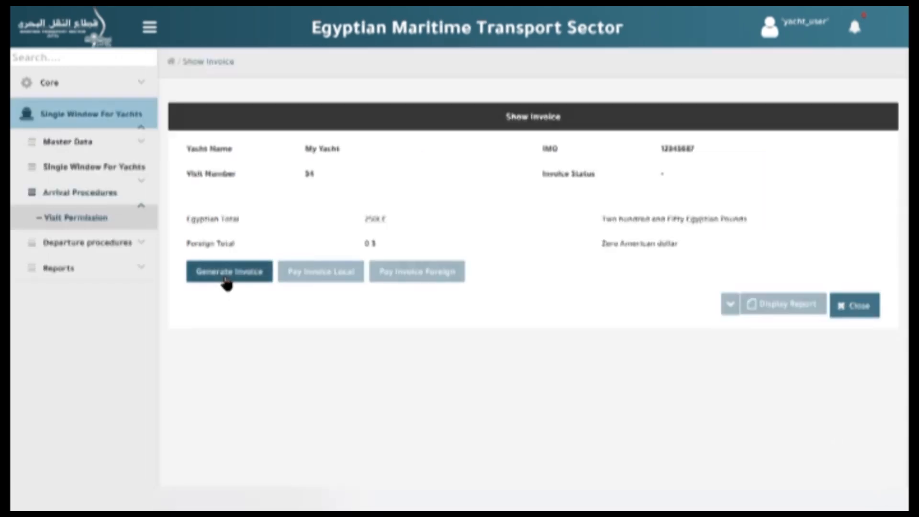
pyautogui.click(227, 281)
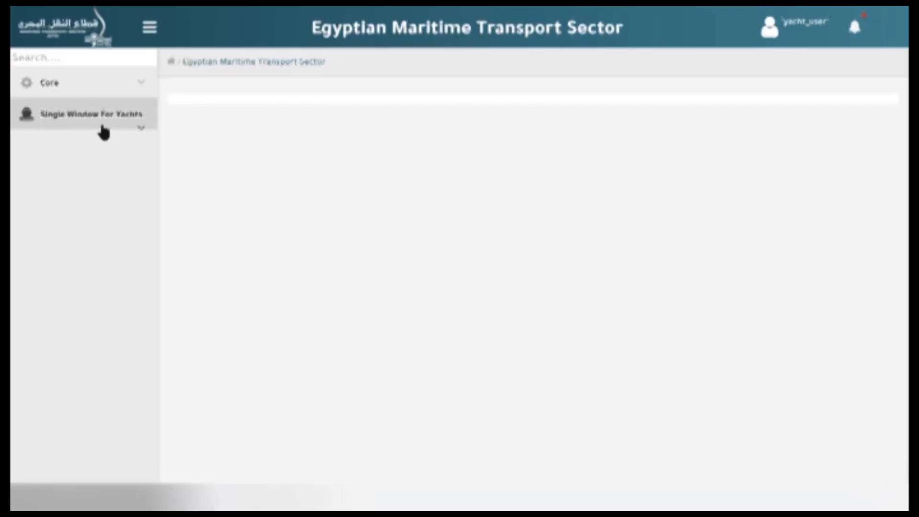
# - Open the departure invoice for My Yacht and display its invoice report
pyautogui.click(99, 131)
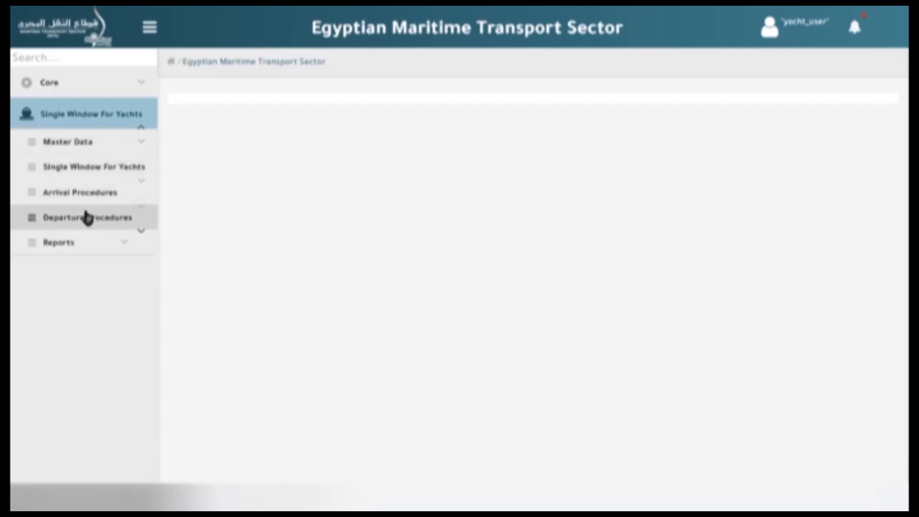
pyautogui.click(86, 215)
pyautogui.click(86, 247)
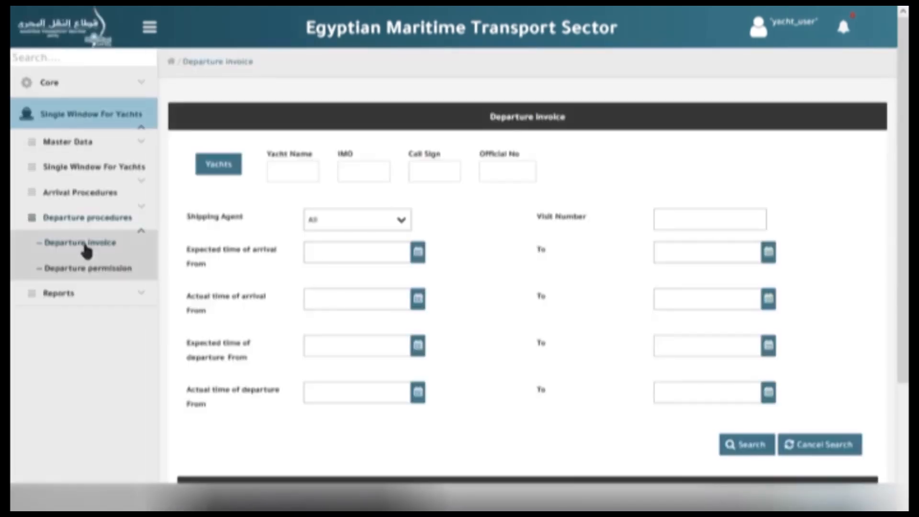
pyautogui.scroll(-3, 510, 300)
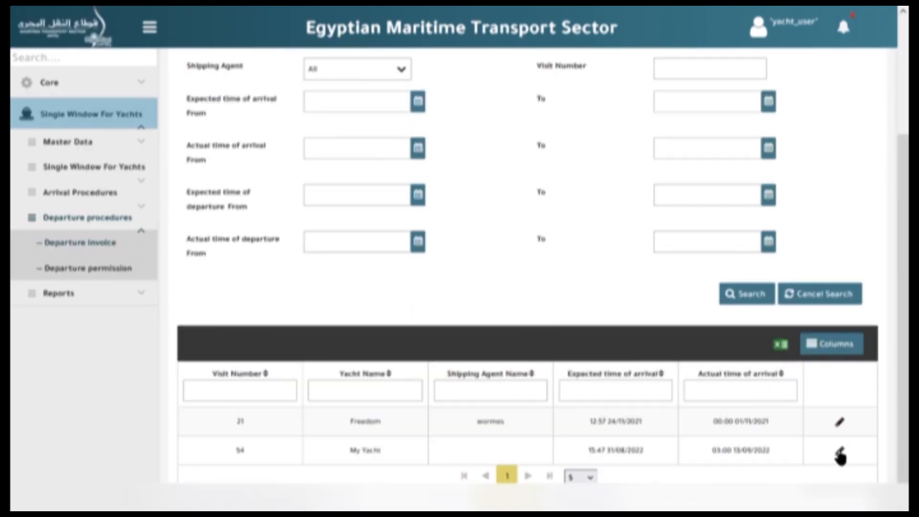
pyautogui.click(840, 454)
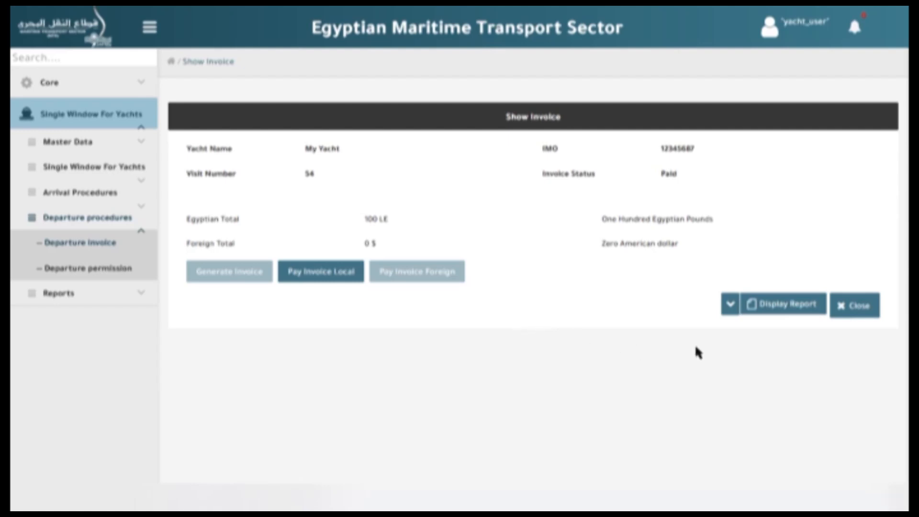
pyautogui.click(792, 317)
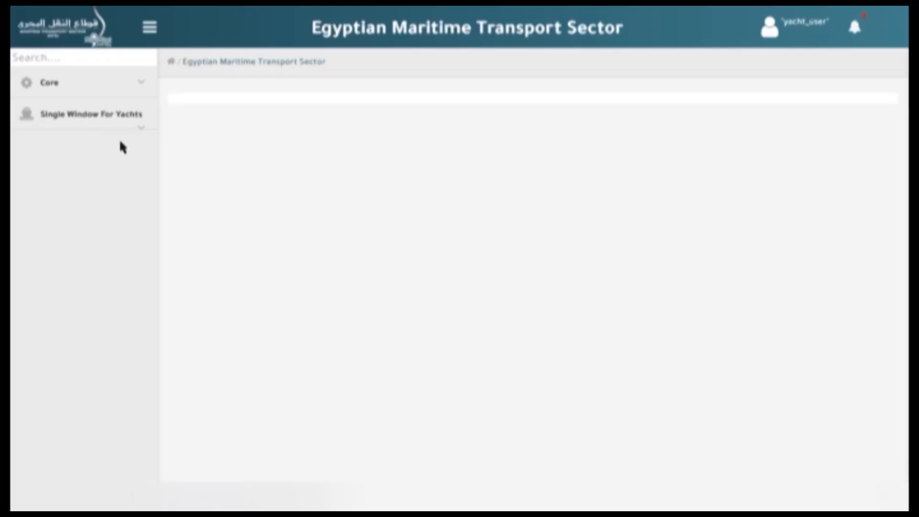
# - Add a departure permission for My Yacht dated 14/09/2022 12:28 and confirm the row
pyautogui.click(94, 120)
pyautogui.click(76, 222)
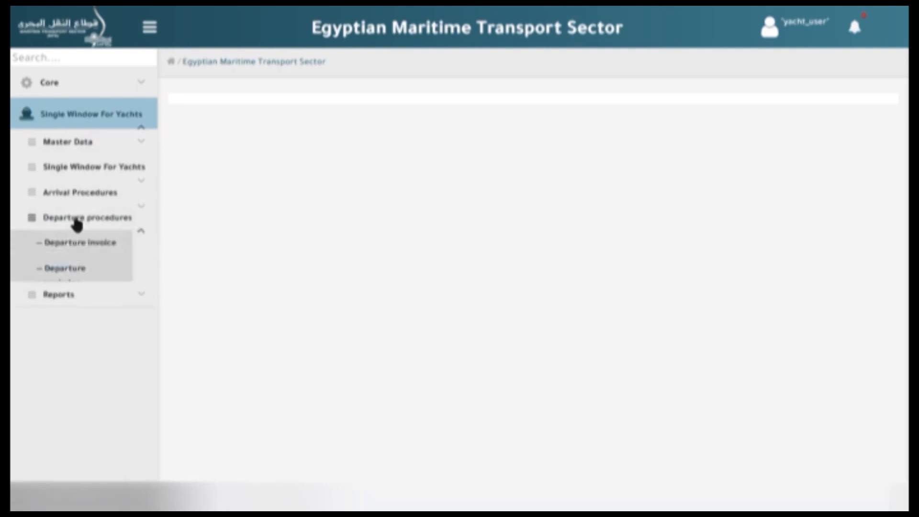
pyautogui.click(72, 269)
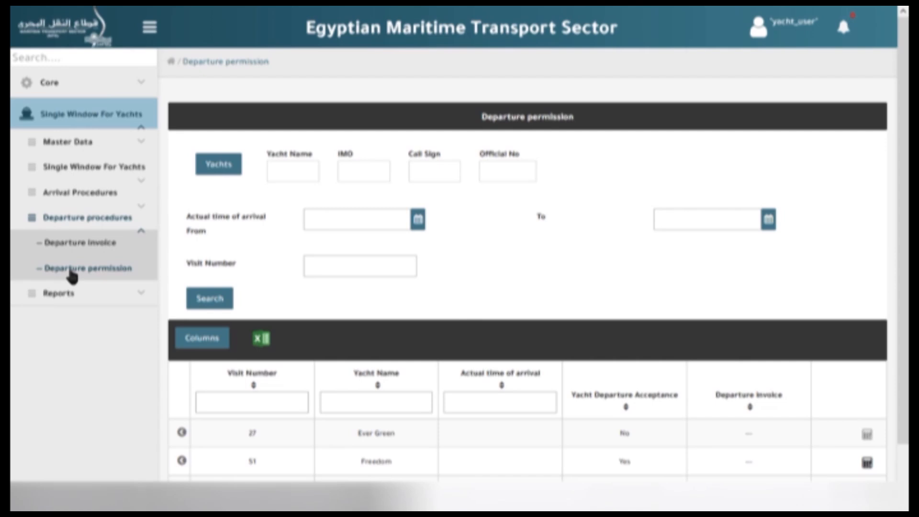
pyautogui.scroll(-2, 517, 242)
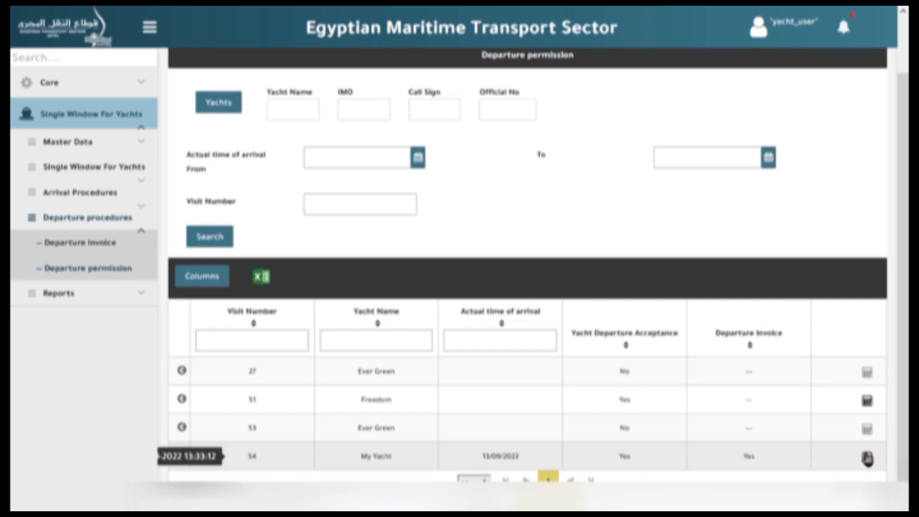
pyautogui.click(868, 459)
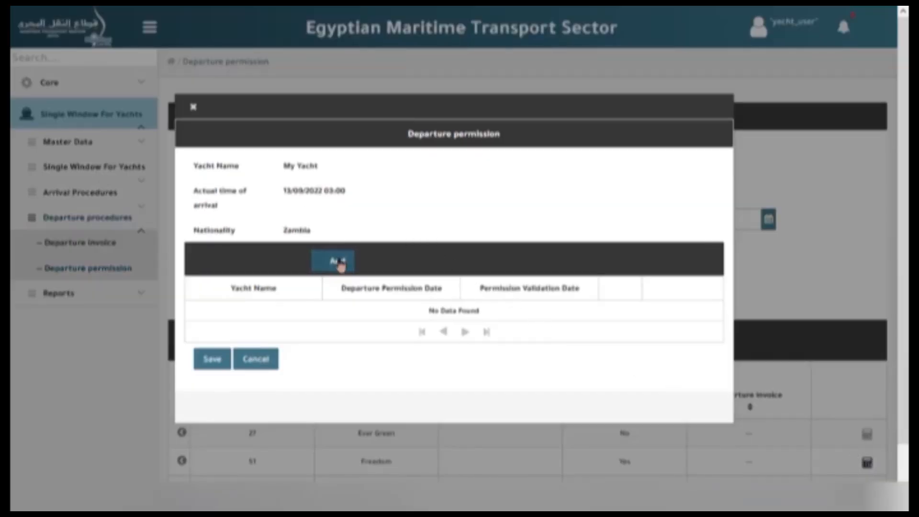
pyautogui.click(338, 261)
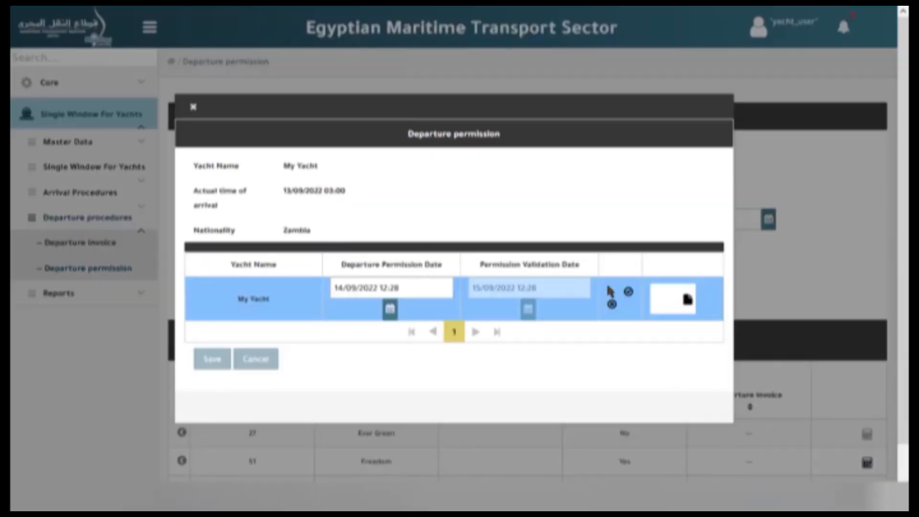
pyautogui.click(629, 293)
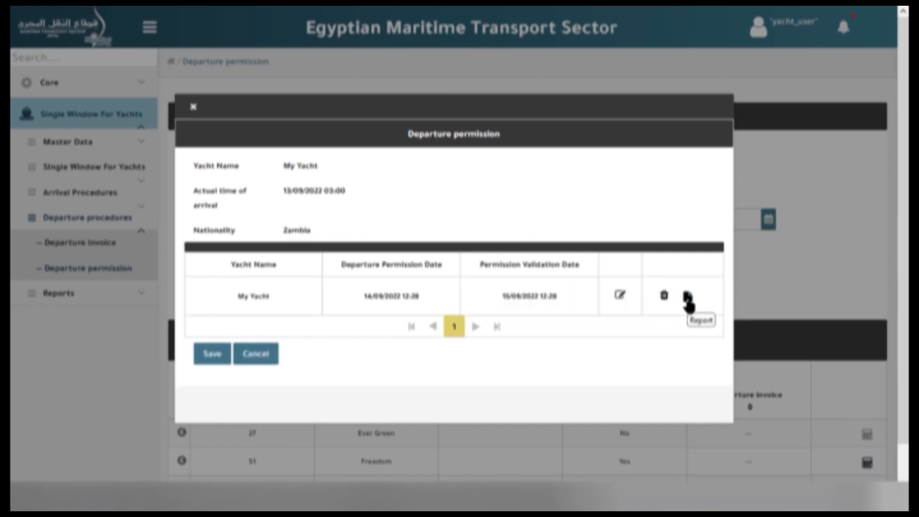
# - Display the departure permission report for My Yacht and review its yacht details, permission dates and terms
pyautogui.click(688, 298)
pyautogui.scroll(-5, 511, 302)
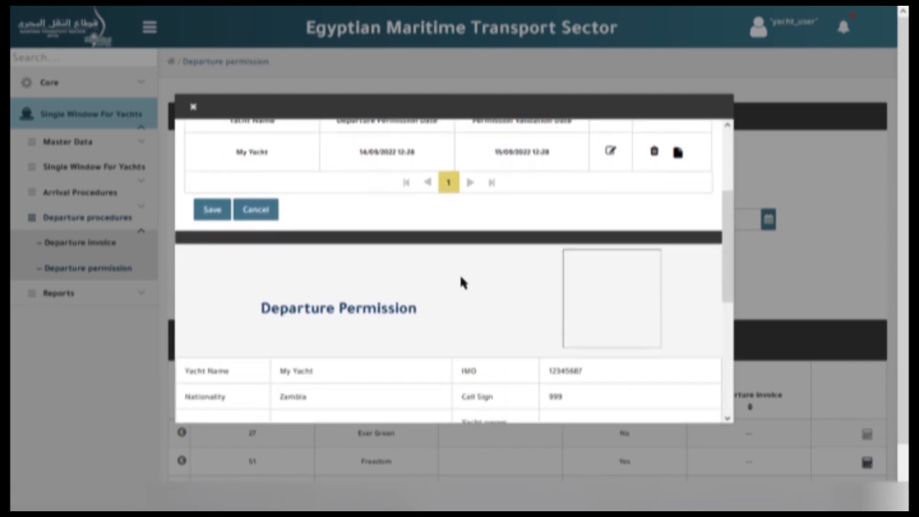
pyautogui.scroll(-3, 461, 281)
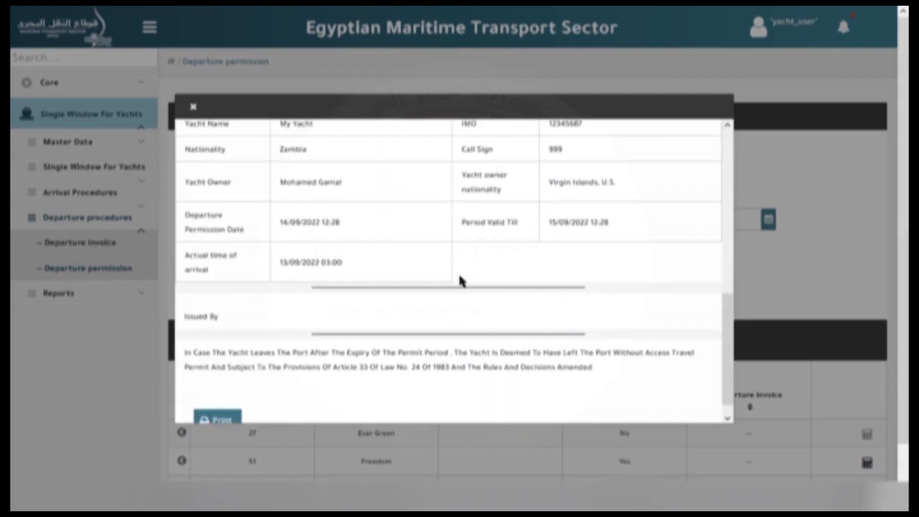